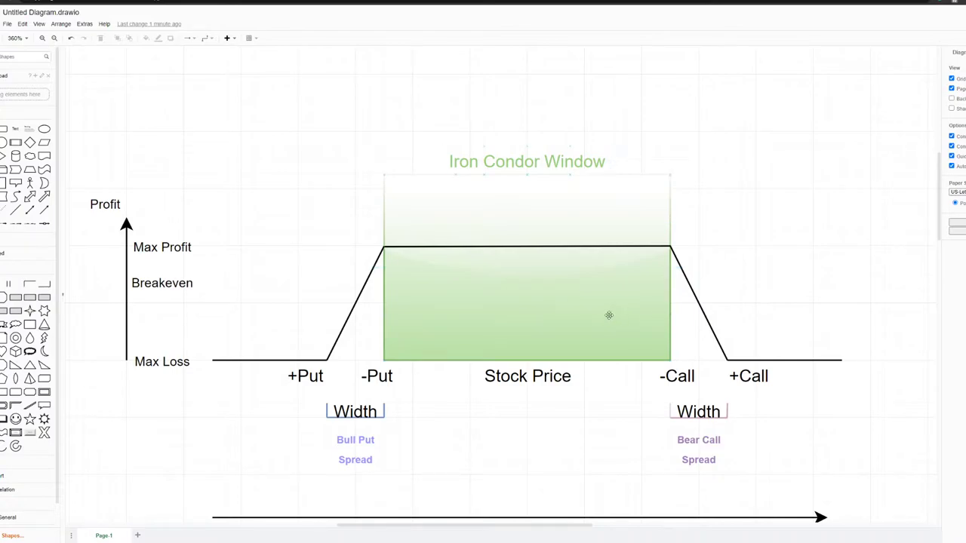
left_click(533, 372)
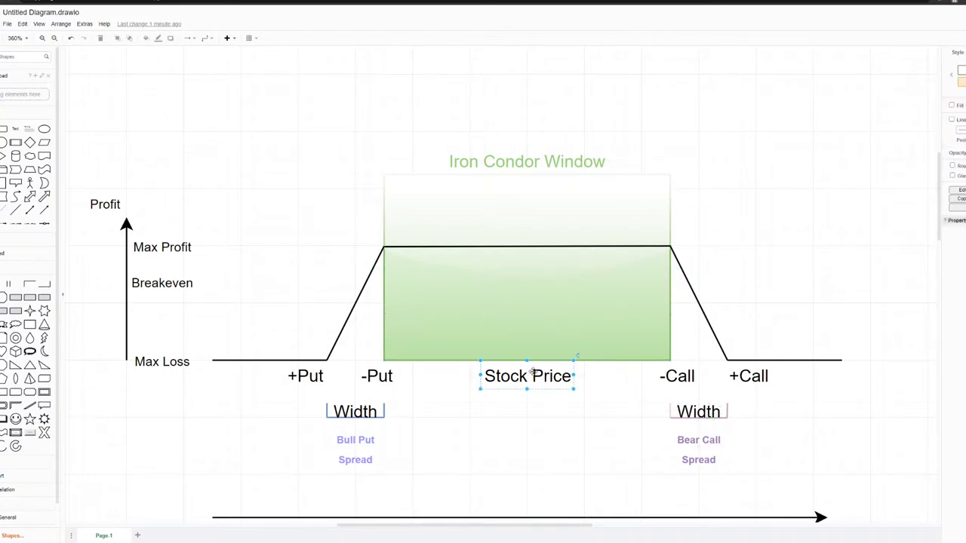
left_click(296, 374)
left_click(382, 374)
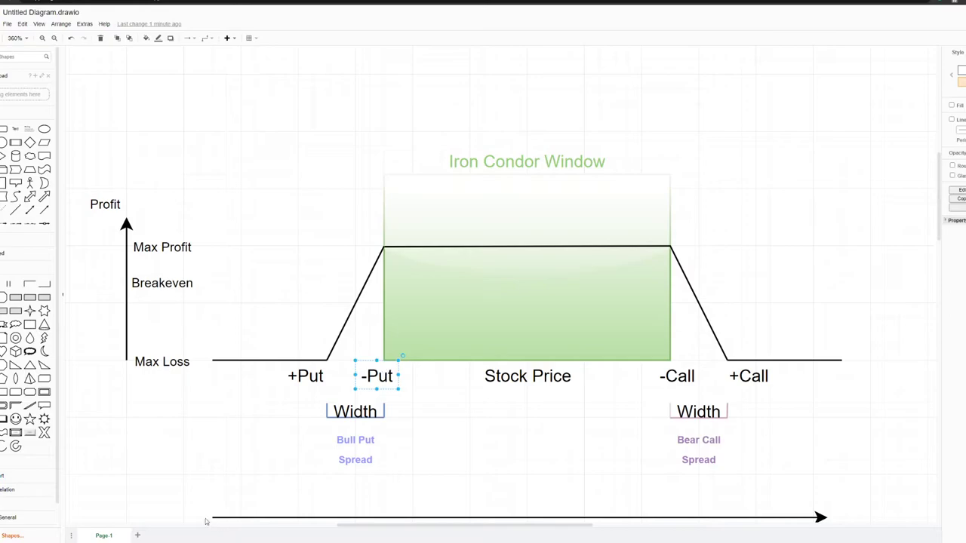
scroll(294, 461, "down", 1)
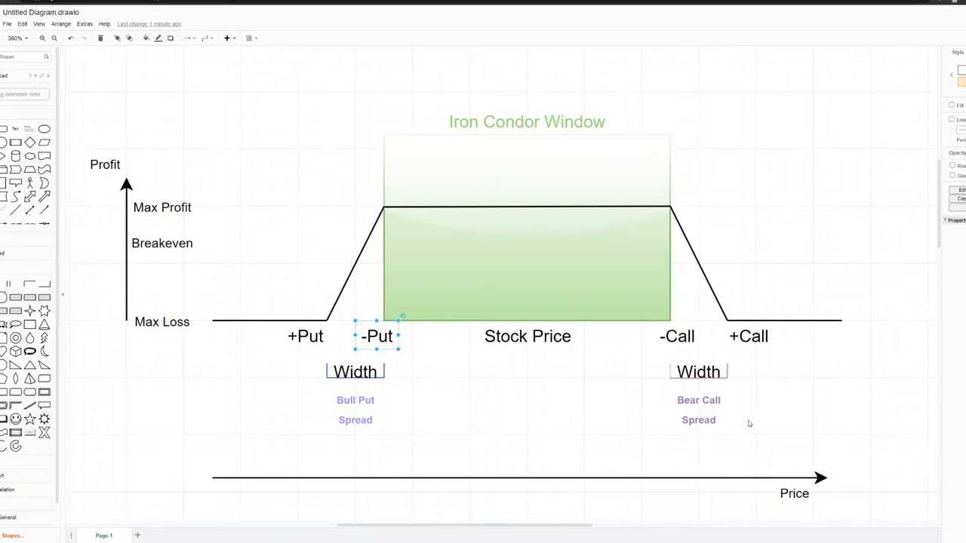
left_click(301, 333)
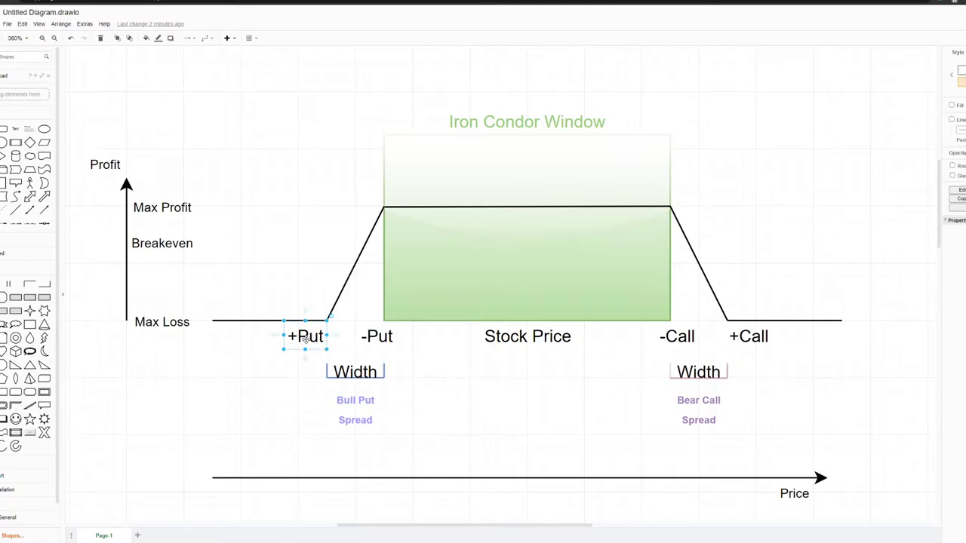
left_click(384, 336)
left_click(687, 337)
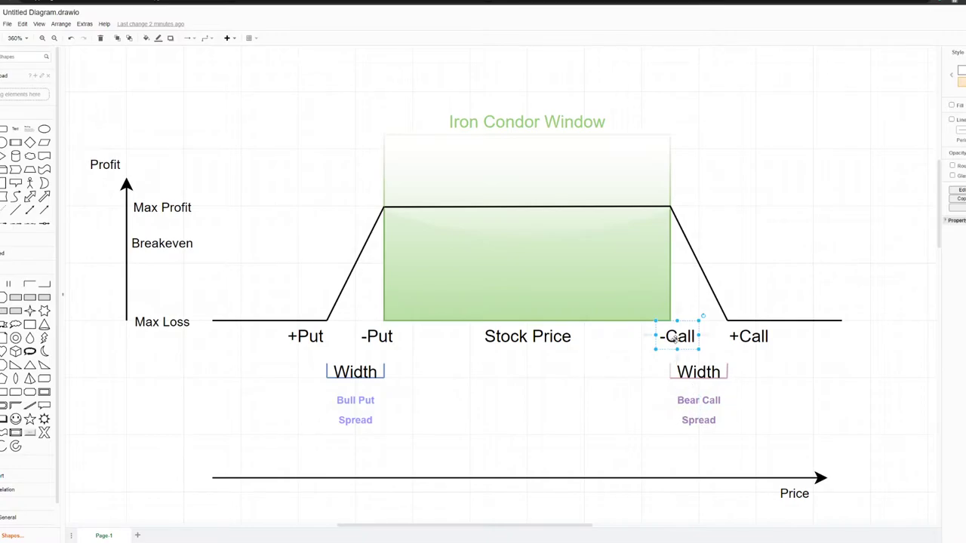
left_click(747, 341)
left_click(528, 338)
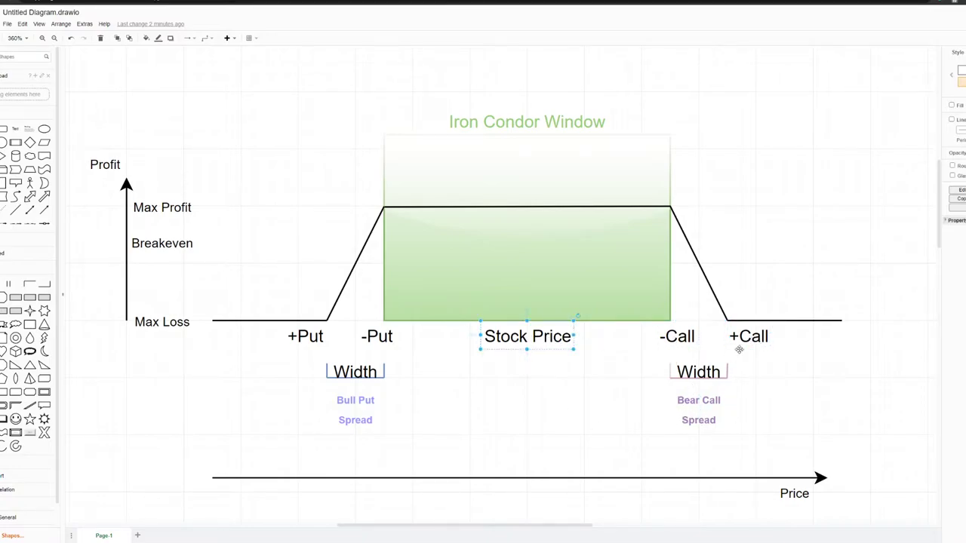
left_click(494, 264)
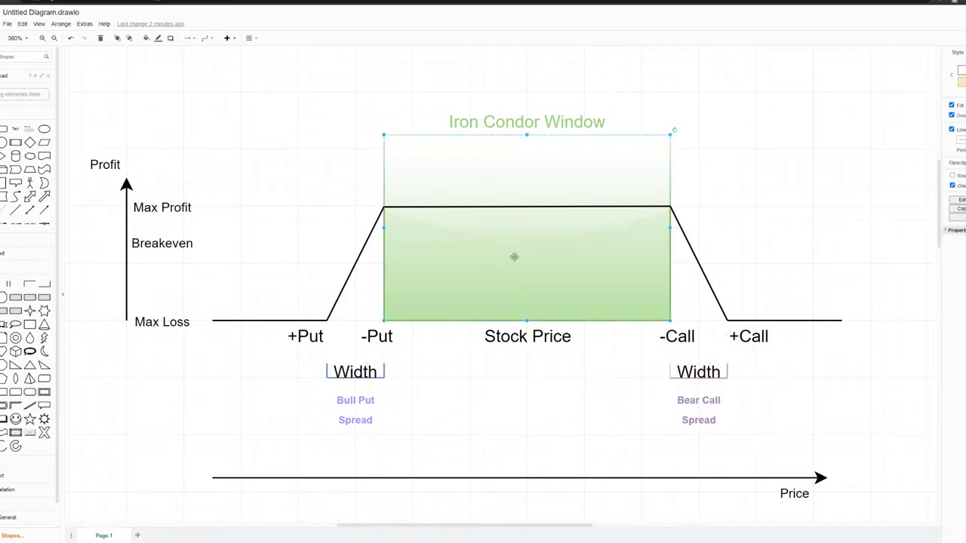
mouse_move(535, 338)
left_mouse_down()
mouse_move(561, 340)
mouse_move(531, 345)
left_mouse_up()
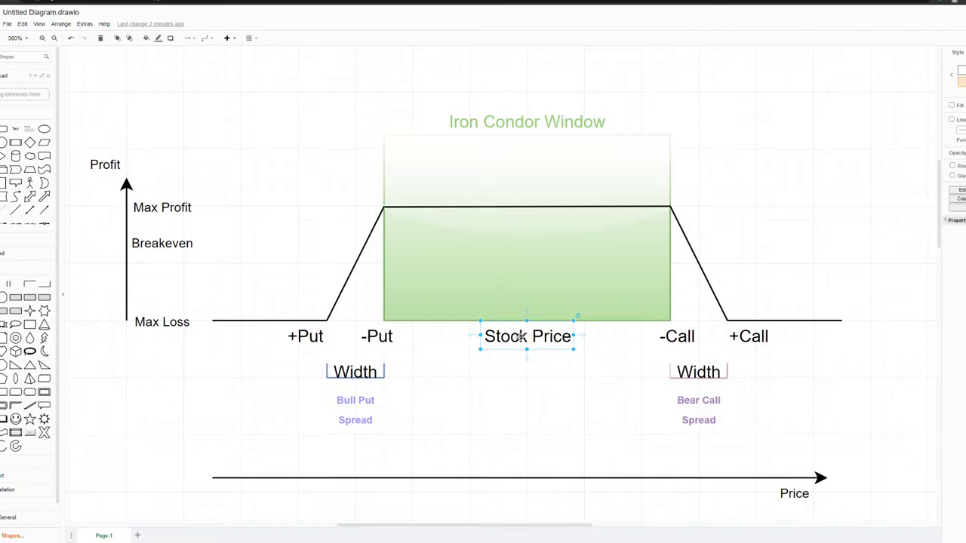
Step: Move Stock Price to the payoff line's right end and set the copied Profit label above it
left_click(97, 166)
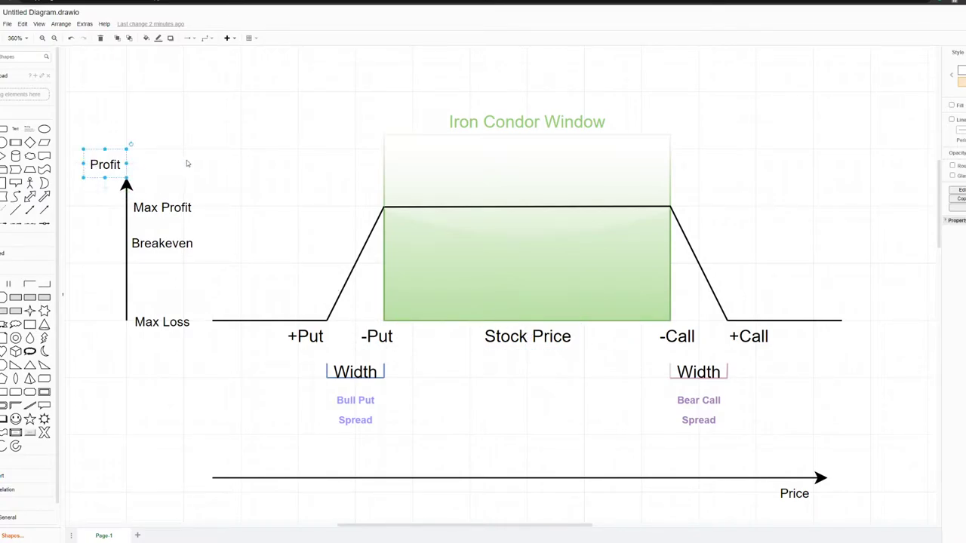
left_click_drag(117, 161, 520, 186)
key("ctrl+z")
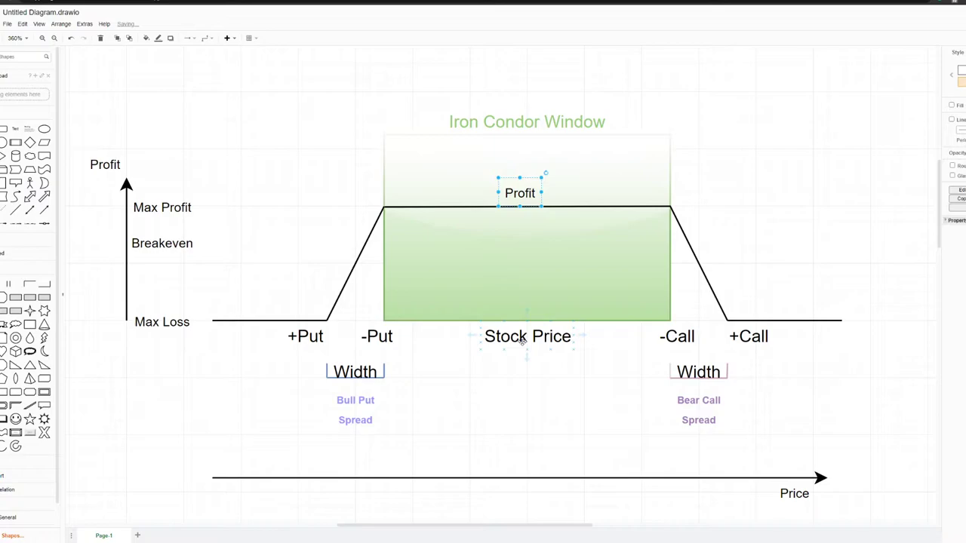
left_click(526, 340)
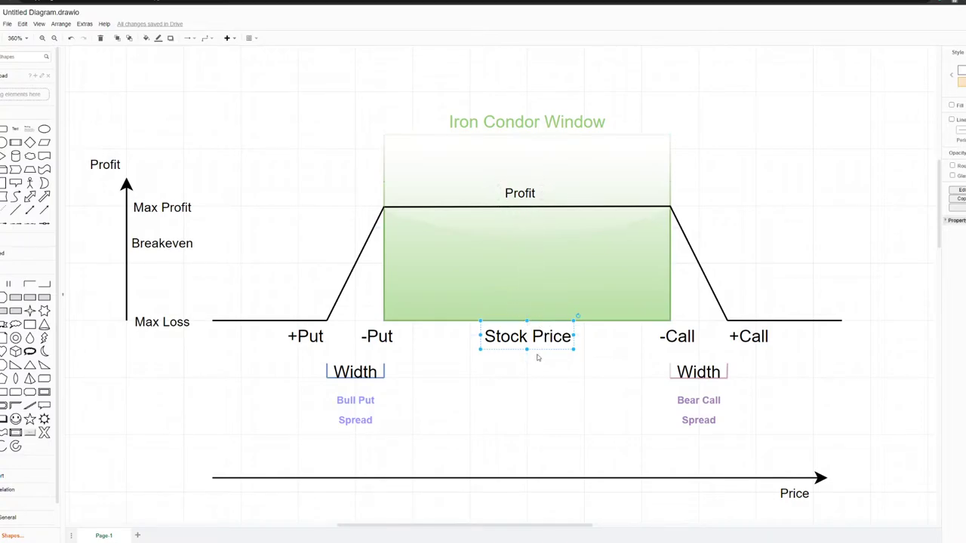
left_click_drag(532, 336, 887, 360)
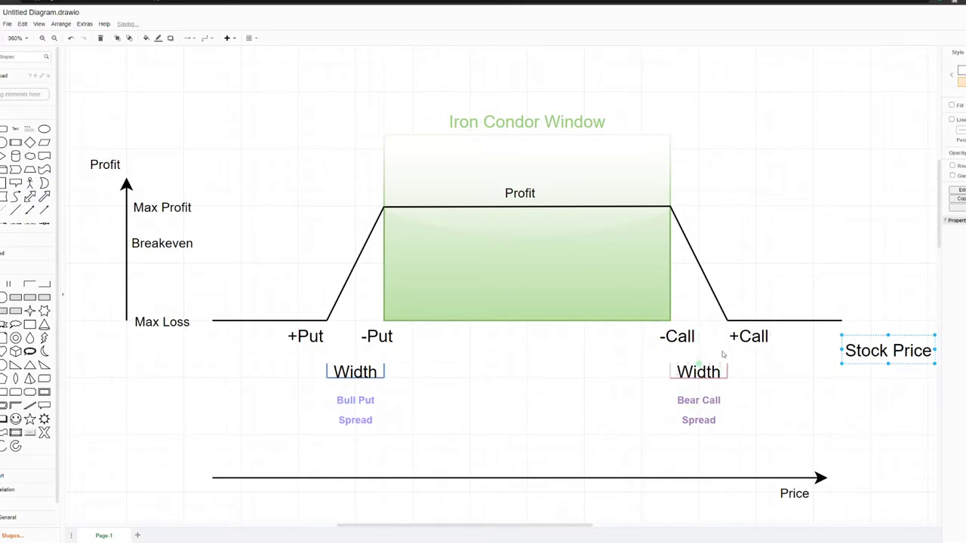
left_click_drag(520, 194, 668, 199)
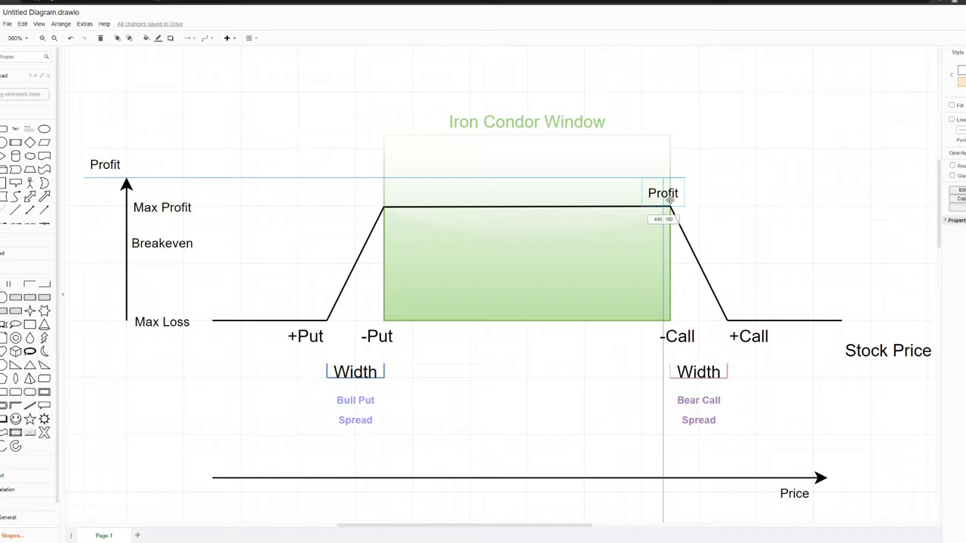
left_click_drag(669, 200, 897, 330)
Step: Move the right-side Profit label onto the -Call slope and Stock Price under Max Loss
left_click(159, 326)
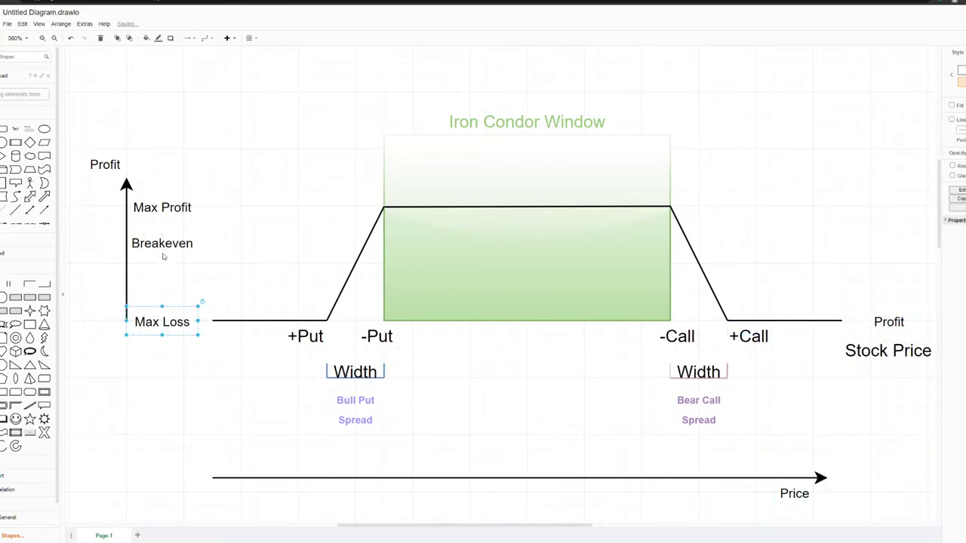
left_click(189, 242)
left_click_drag(895, 320, 532, 201)
left_click_drag(864, 346, 164, 364)
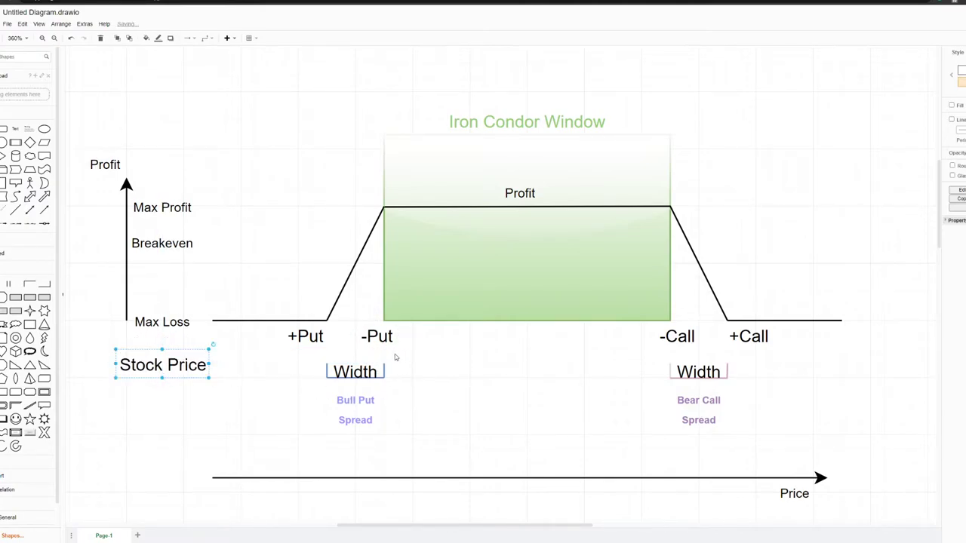
Step: Centre the Profit label on the flat top line above the green box
left_click(519, 194)
mouse_move(519, 194)
left_mouse_down()
mouse_move(406, 193)
mouse_move(374, 212)
mouse_move(341, 254)
mouse_move(311, 322)
mouse_move(278, 324)
mouse_move(500, 289)
mouse_move(527, 194)
left_mouse_up()
left_click(449, 406)
left_click(350, 400)
left_click(346, 367)
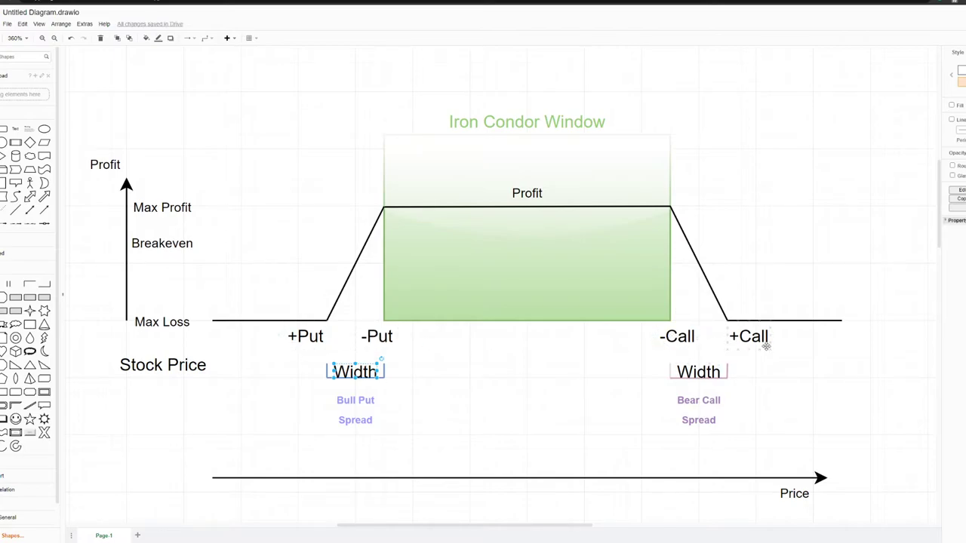
left_click(454, 430)
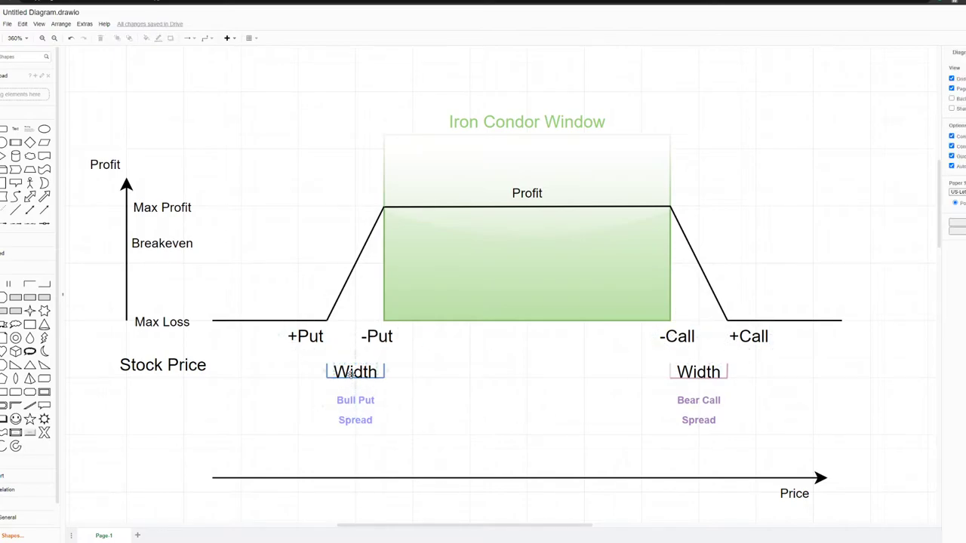
left_click(351, 373)
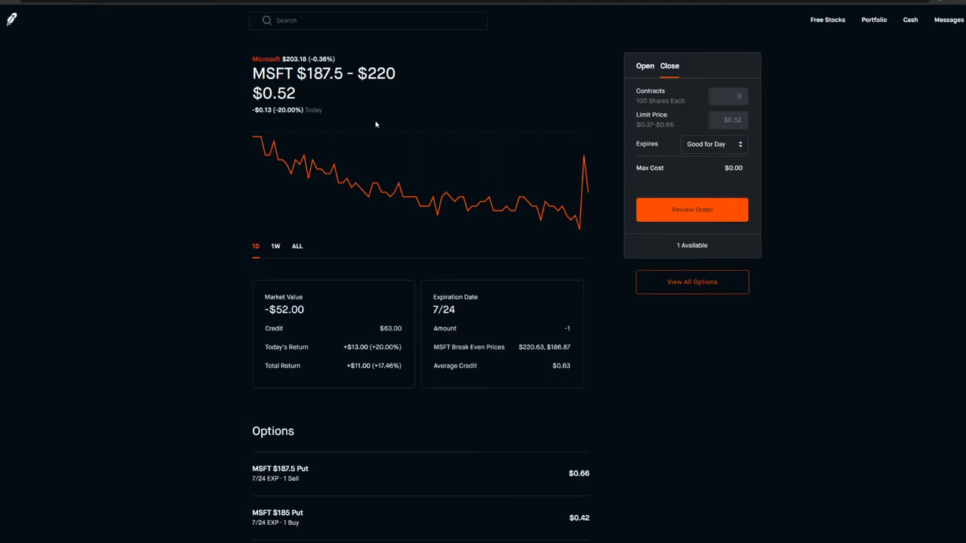
left_click_drag(296, 73, 414, 81)
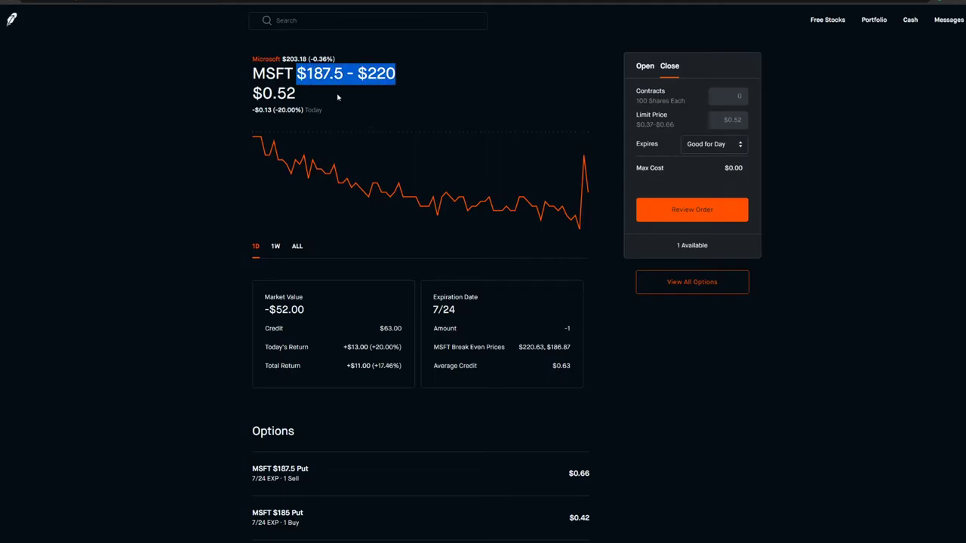
left_click_drag(297, 74, 306, 74)
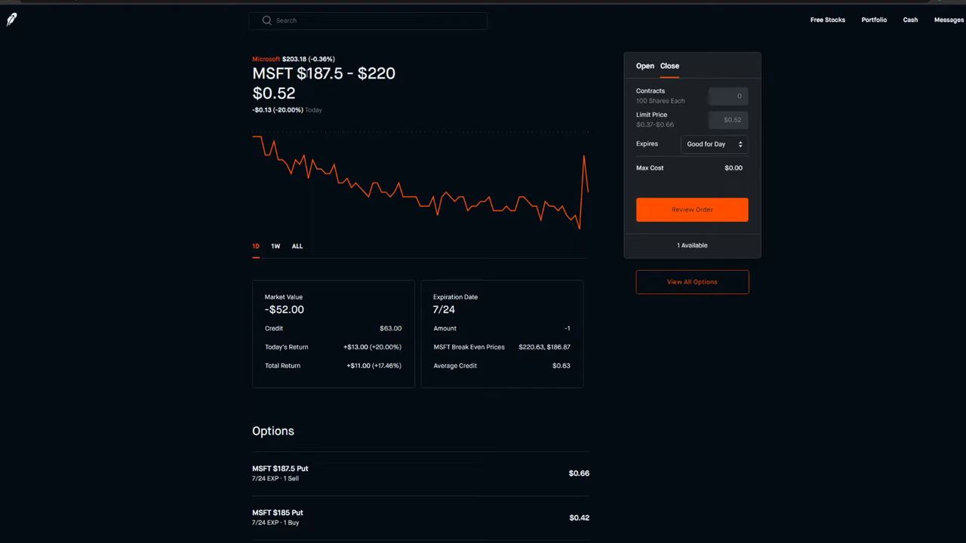
double_click(309, 73)
double_click(378, 73)
left_click(323, 53)
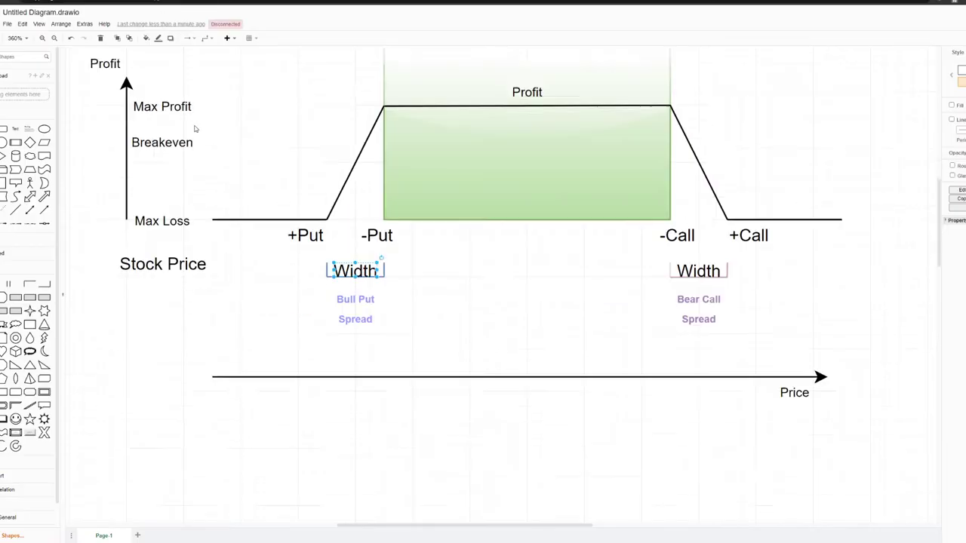
Step: Compare the -Put $187.5 and -Call $220 labels with the $187.5 - $220 strikes in the title
scroll(483, 287, "down", 8)
scroll(304, 194, "down", 1)
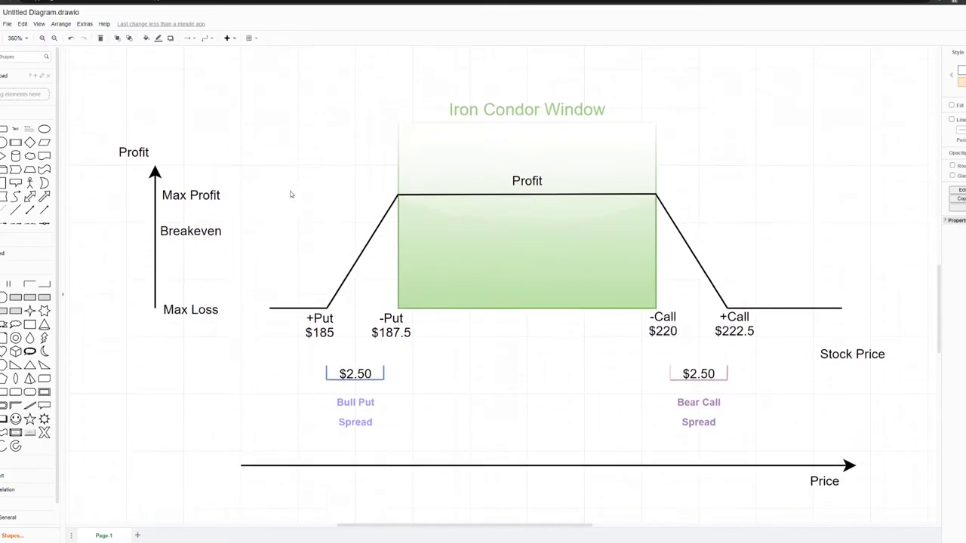
left_click(401, 329)
left_click(660, 332)
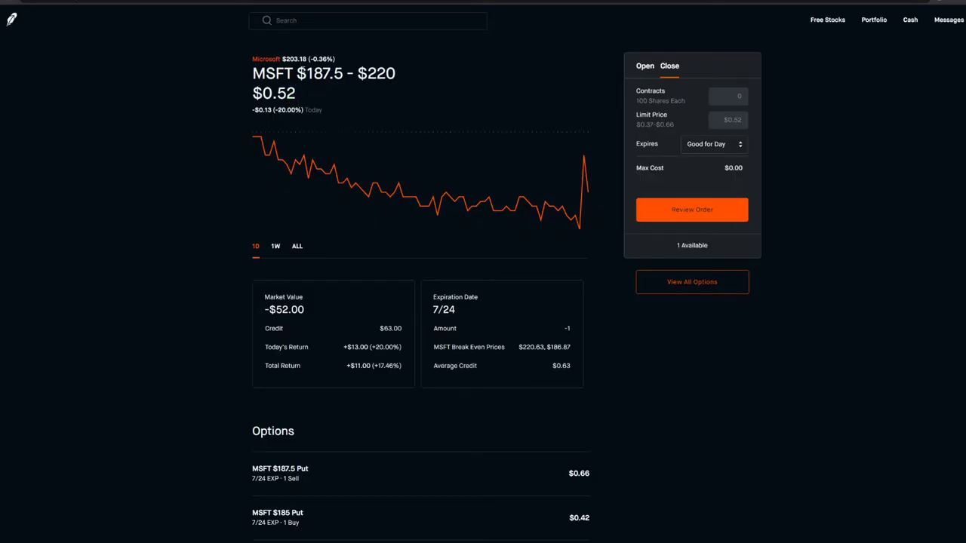
left_click_drag(305, 73, 417, 76)
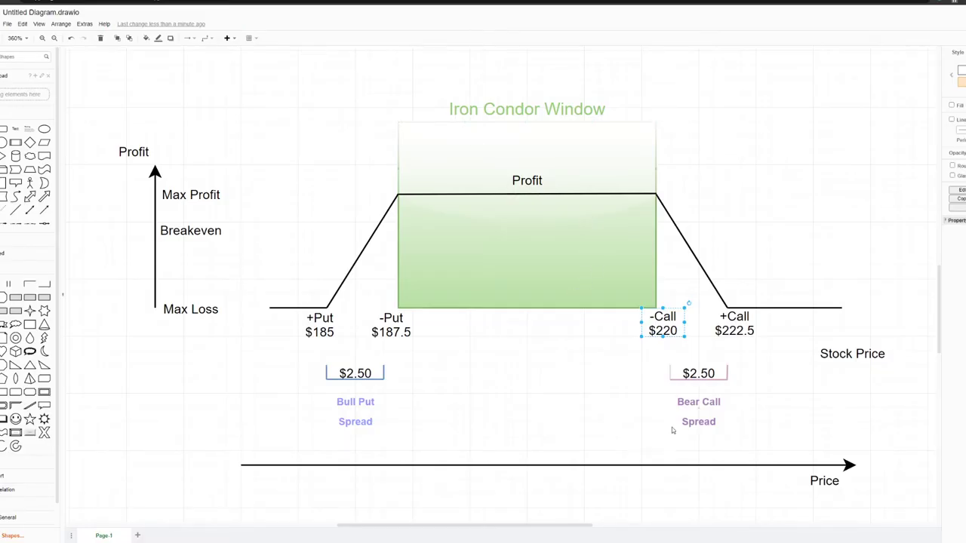
Step: Move Stock Price from the far right to under the middle of the green window
left_click(778, 370)
left_click(848, 352)
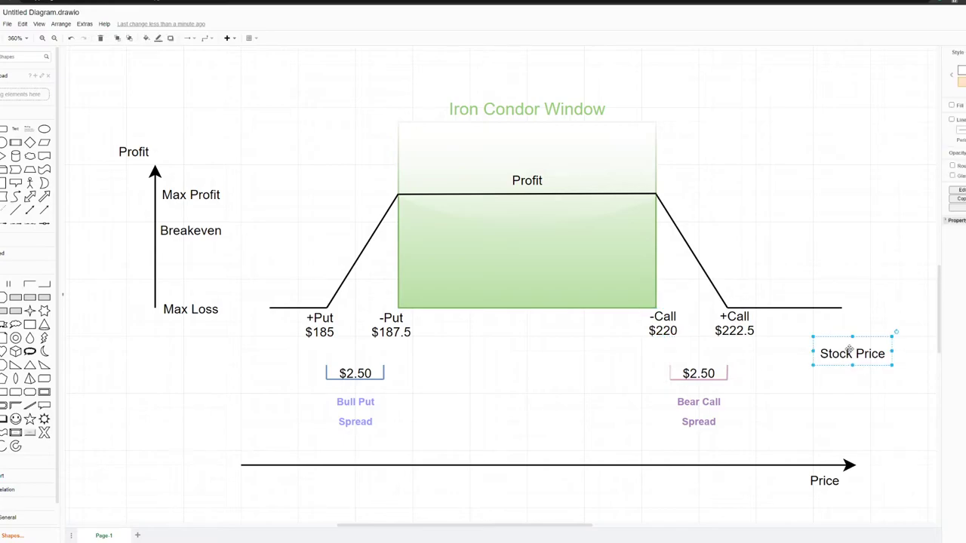
left_click_drag(848, 351, 525, 327)
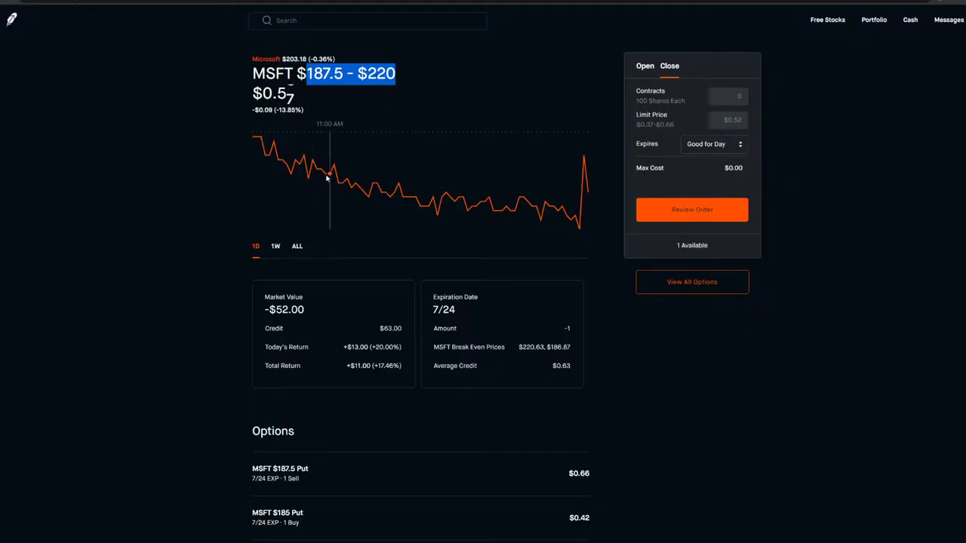
left_click_drag(283, 59, 304, 59)
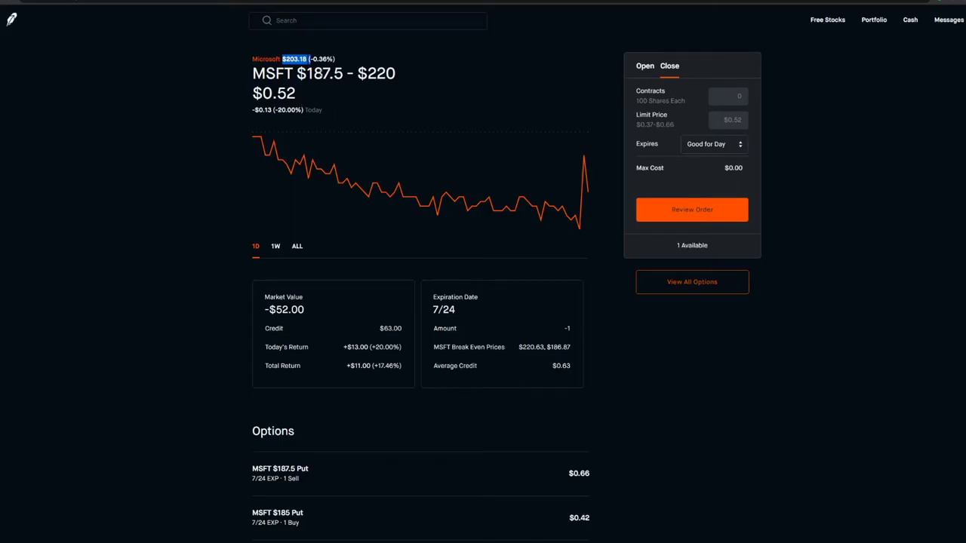
Step: Return the Stock Price label to the baseline's right end, past +Call $222.5
left_click_drag(313, 73, 386, 73)
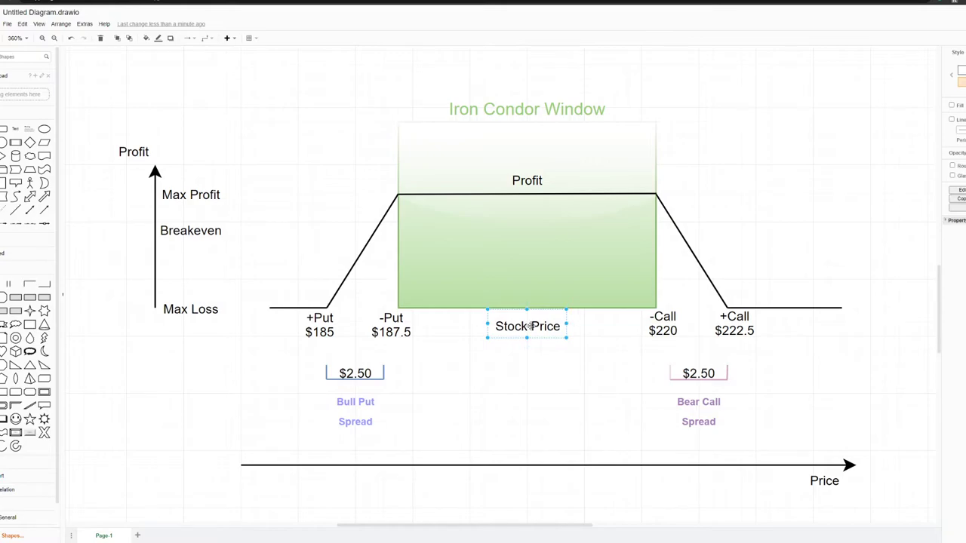
left_click_drag(530, 325, 886, 327)
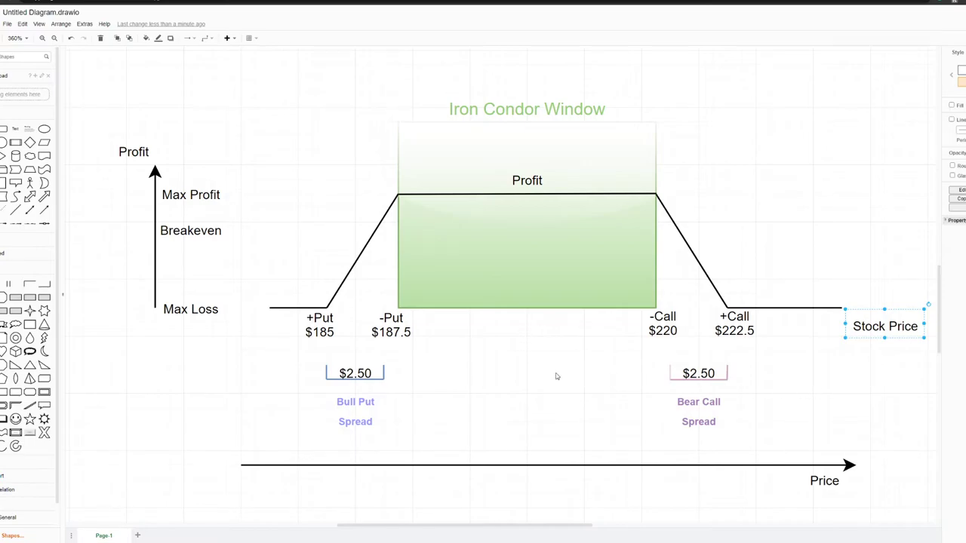
left_click(431, 372)
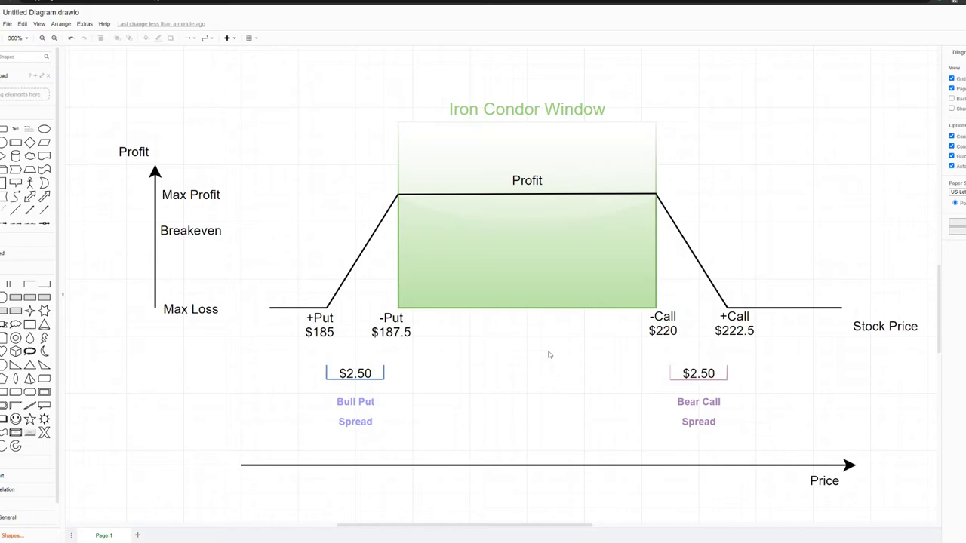
Step: Drag the green window's left edge from -Put over to -Call $220, collapsing it into a peak
left_click(399, 226)
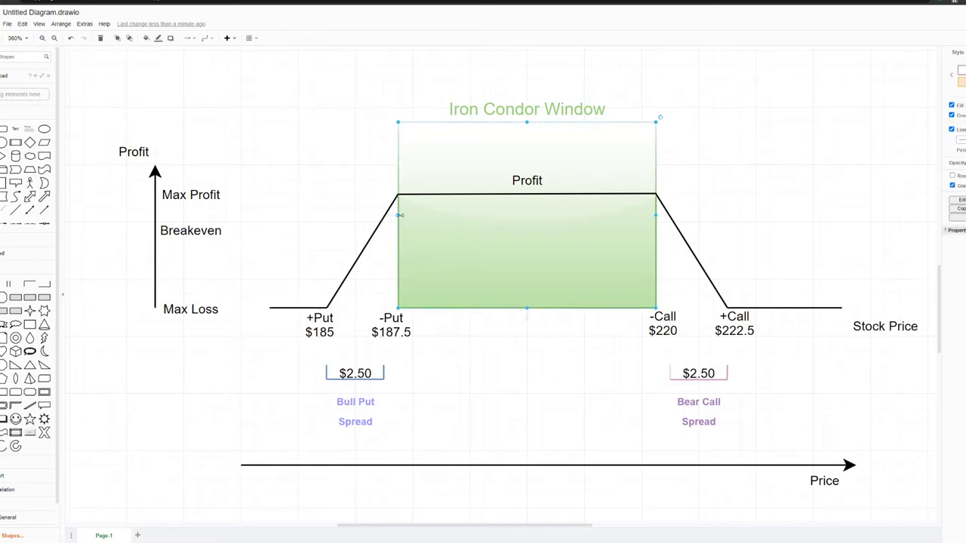
left_click_drag(399, 215, 469, 215)
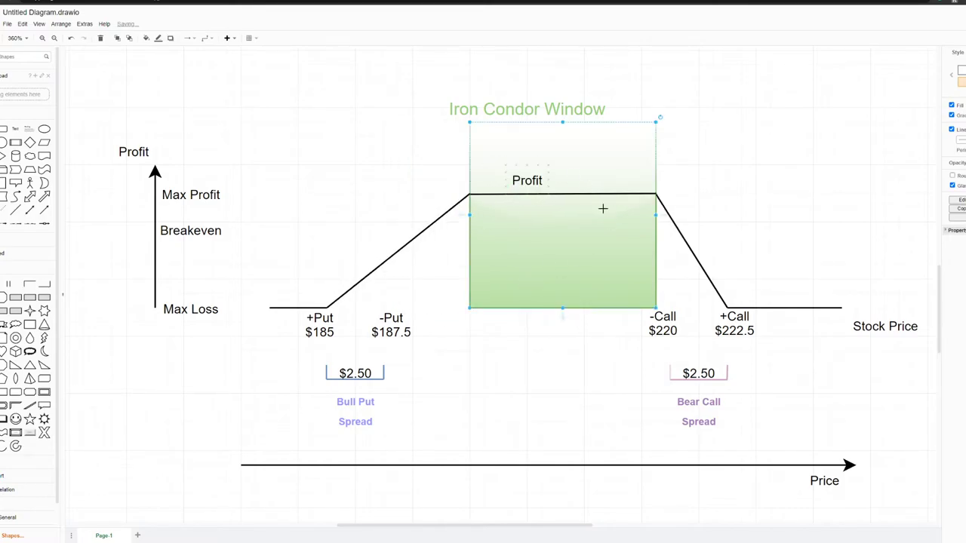
left_click_drag(470, 216, 397, 218)
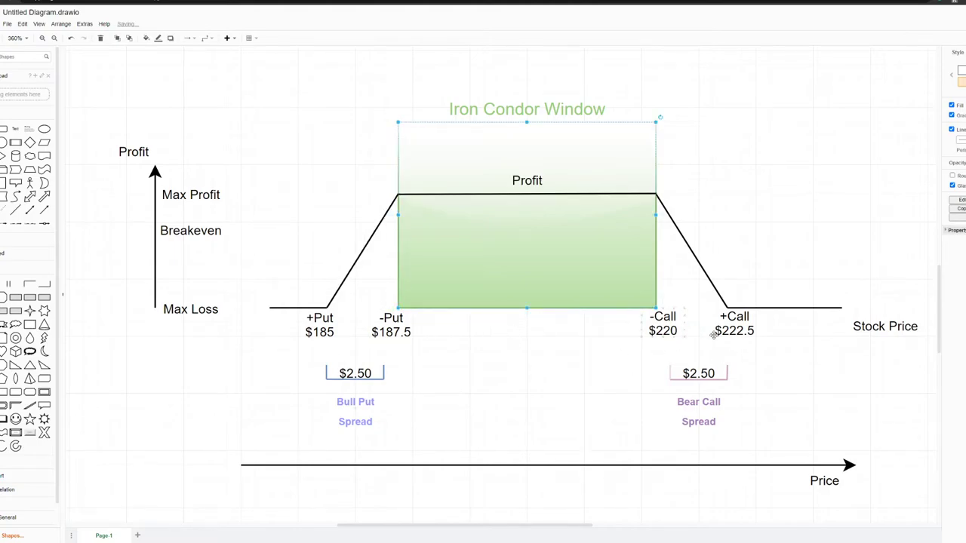
left_click(390, 330)
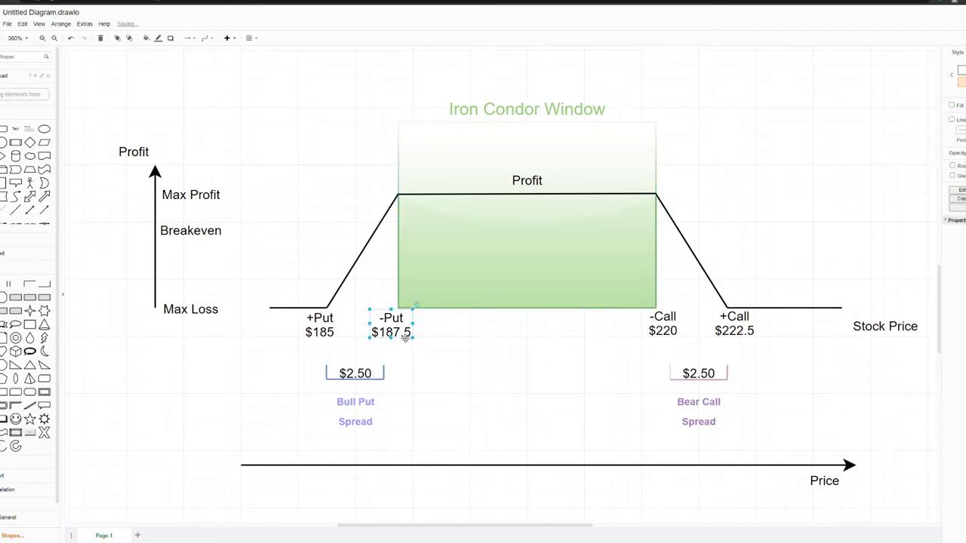
left_click(400, 217)
left_click_drag(400, 217, 653, 237)
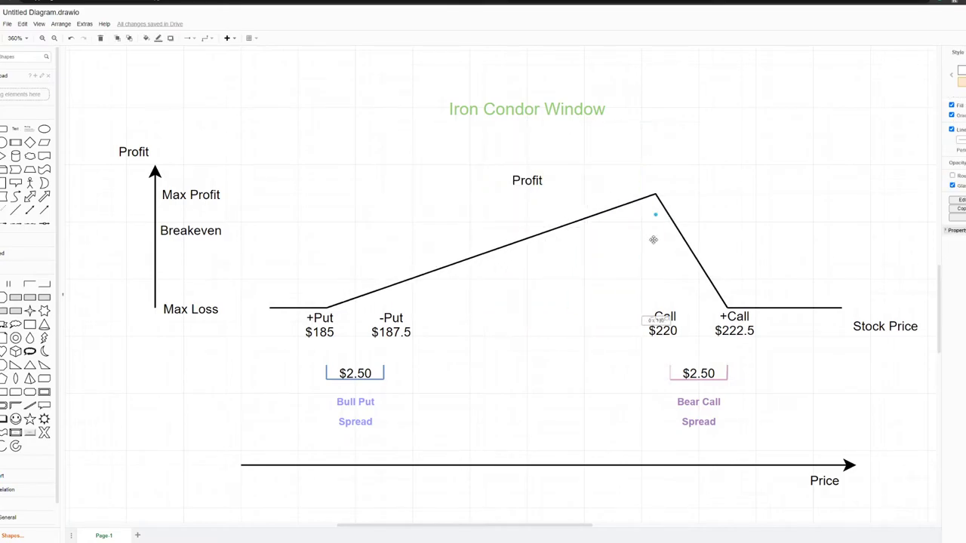
left_click(648, 338)
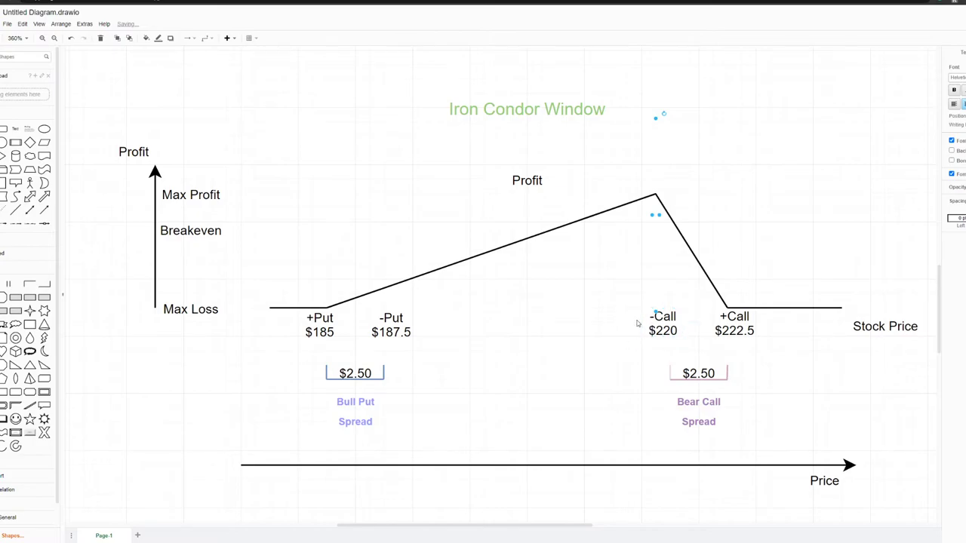
left_click(612, 320)
Step: Add a second line reading '$230' under the Stock Price label text
left_click(887, 335)
double_click(909, 328)
left_click(912, 328)
key("Return")
type("$230")
left_click(876, 383)
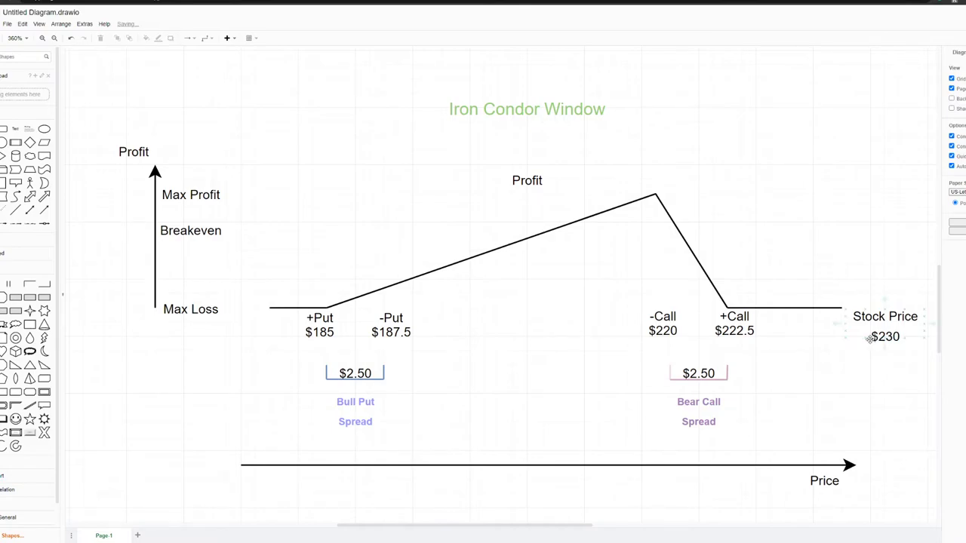
left_click(696, 375)
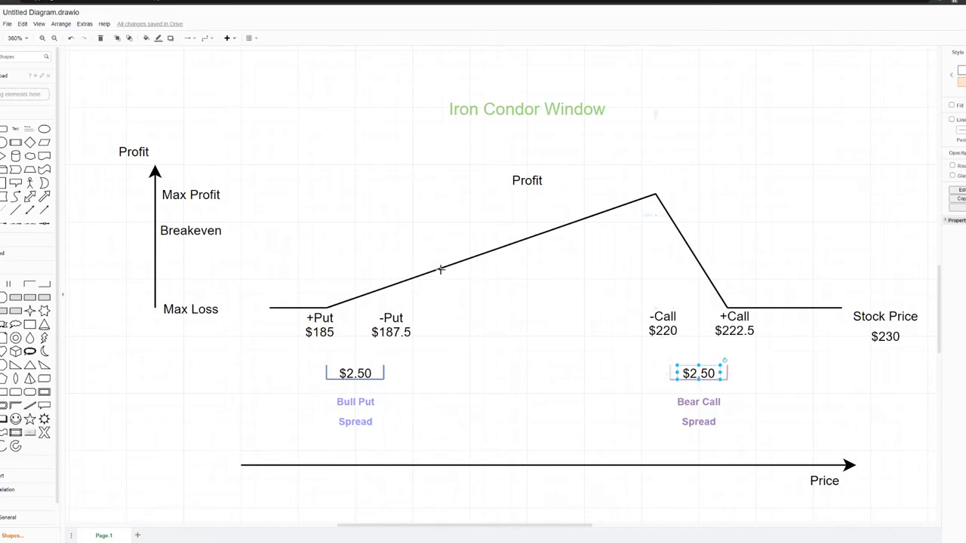
Step: Move the left flat segment beside the peak and reconnect the diagonal profit line to it
left_click(404, 279)
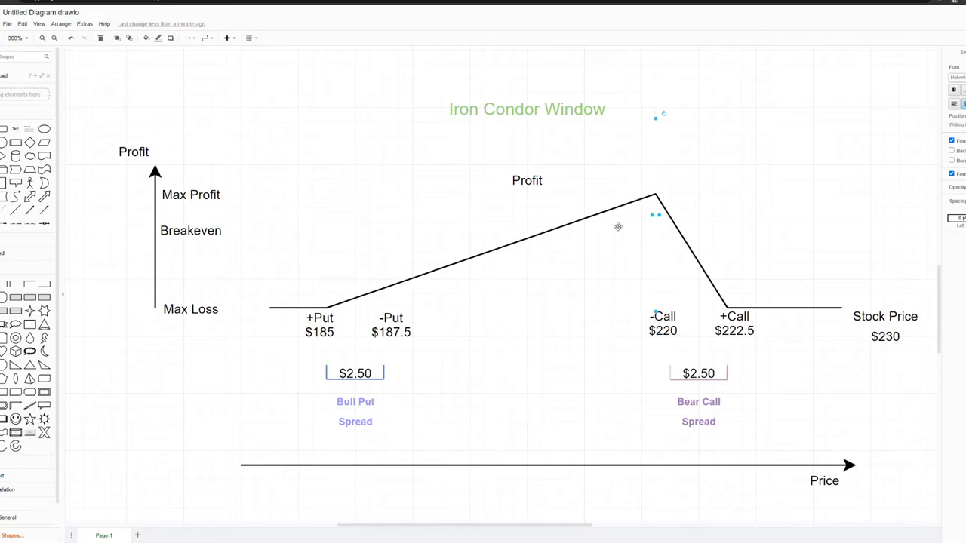
left_click_drag(651, 214, 653, 237)
left_click(318, 311)
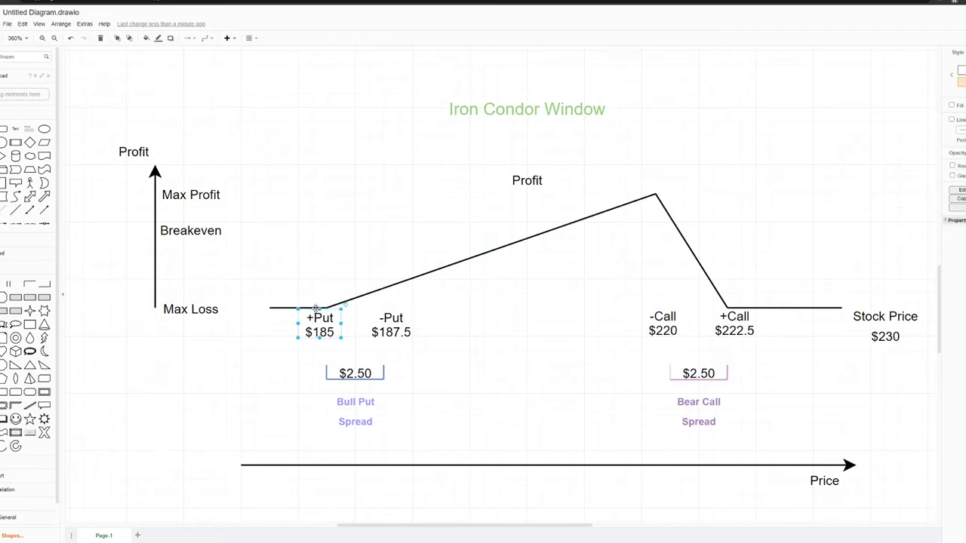
left_click_drag(292, 308, 551, 313)
left_click(363, 294)
left_click_drag(325, 309, 598, 309)
Step: Place -Put $187.5 beneath -Call $220 and +Put $185 at the peak's left foot
left_click(605, 363)
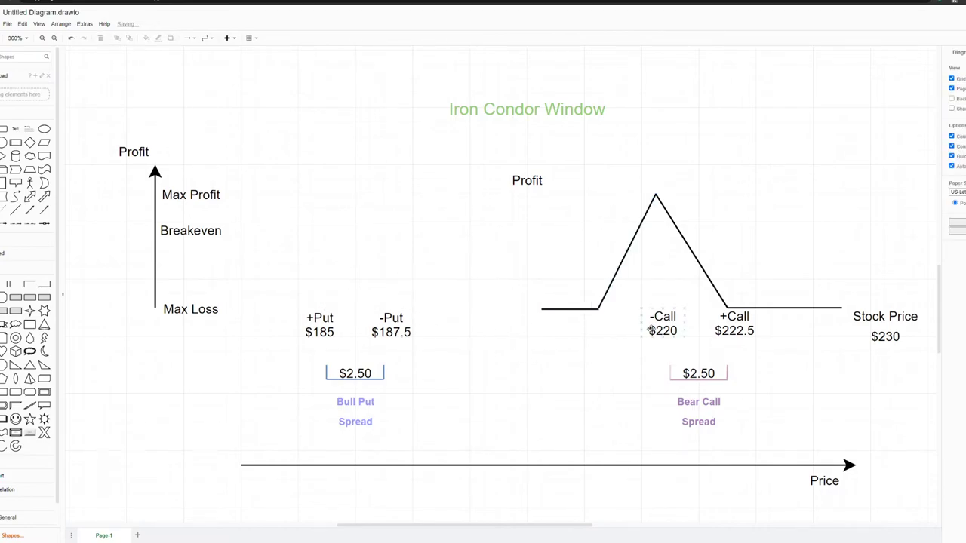
left_click_drag(392, 333, 664, 362)
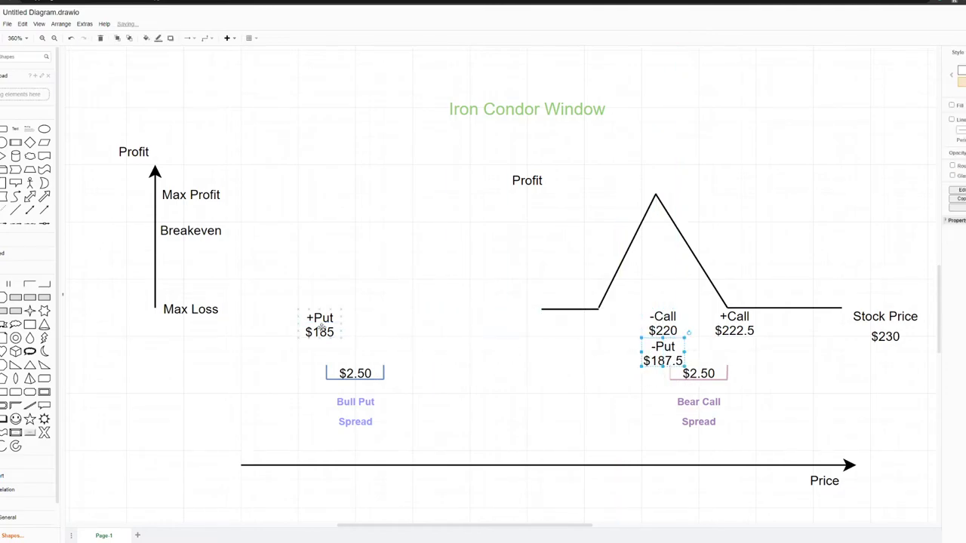
left_click_drag(315, 335, 644, 340)
Step: Change the -Put label's strike from 187.5 to 220
left_click(664, 349)
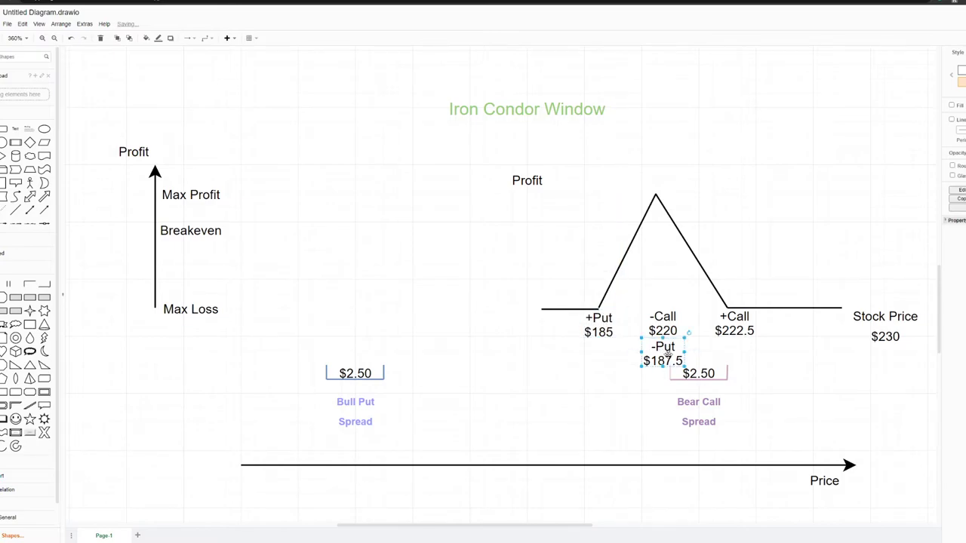
double_click(661, 359)
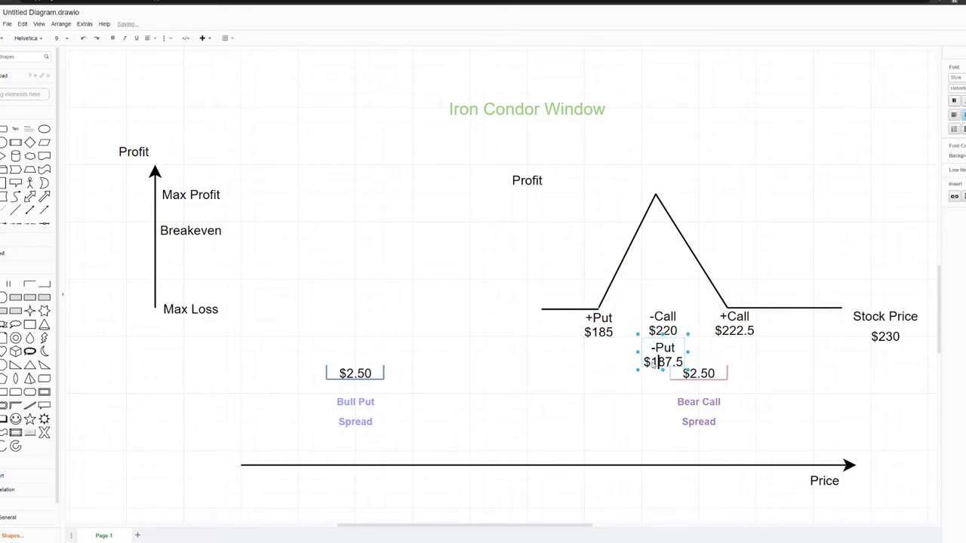
left_click_drag(652, 363, 684, 363)
type("220")
Step: Change the +Put label's strike from 185 to 217.5
left_click(601, 331)
double_click(601, 330)
left_click(599, 333)
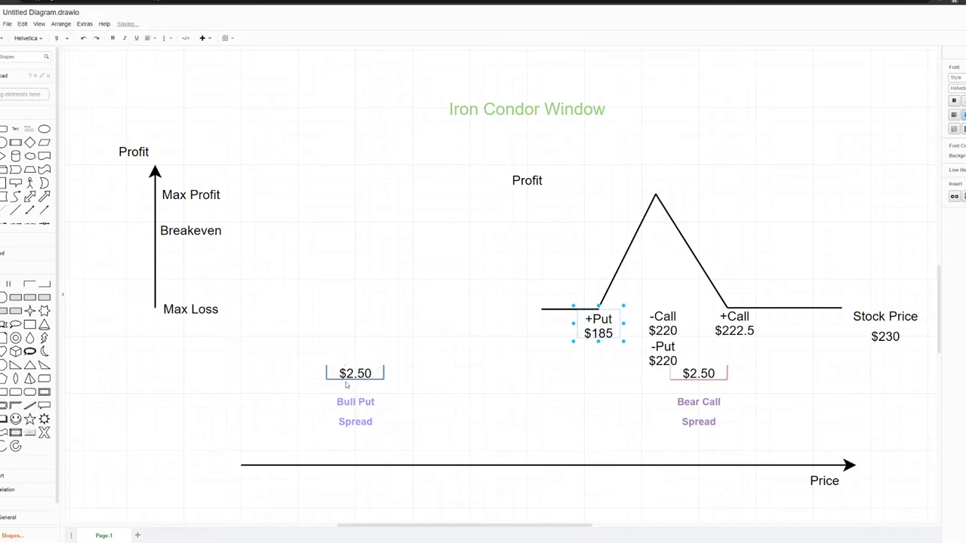
left_click_drag(591, 333, 613, 334)
type("217.5")
key("Return")
key("BackSpace")
left_click(613, 381)
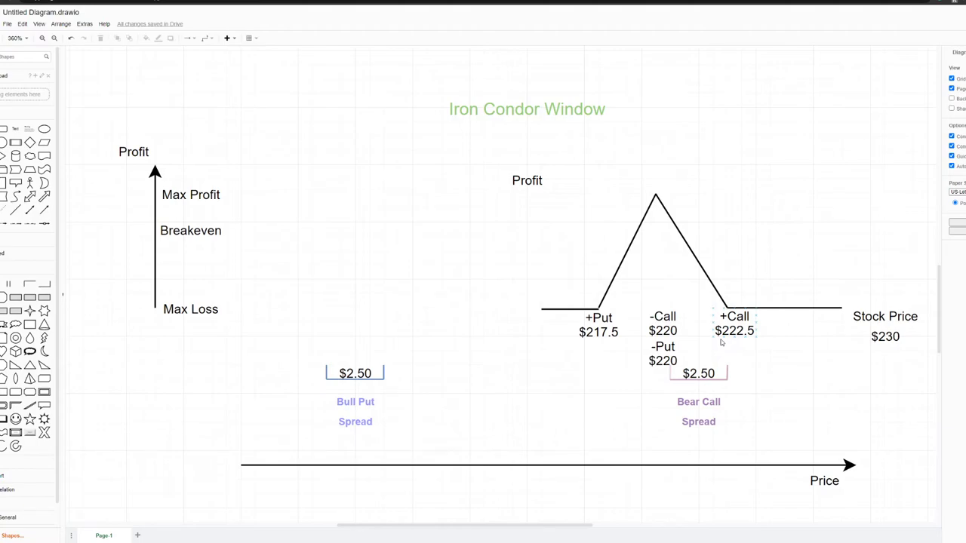
left_click(894, 318)
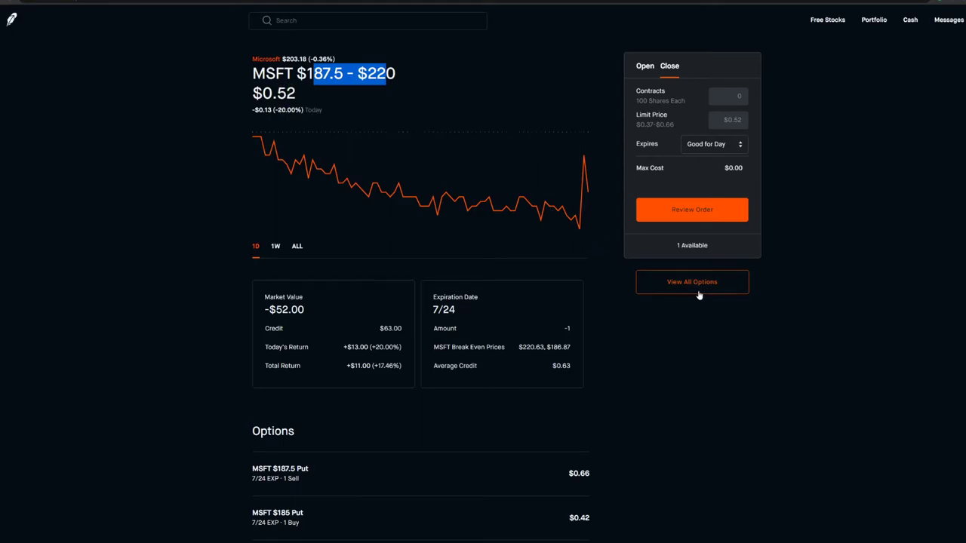
Step: Open the full MSFT July 24 options chain and switch it from calls to puts
left_click(697, 292)
scroll(388, 179, "down", 2)
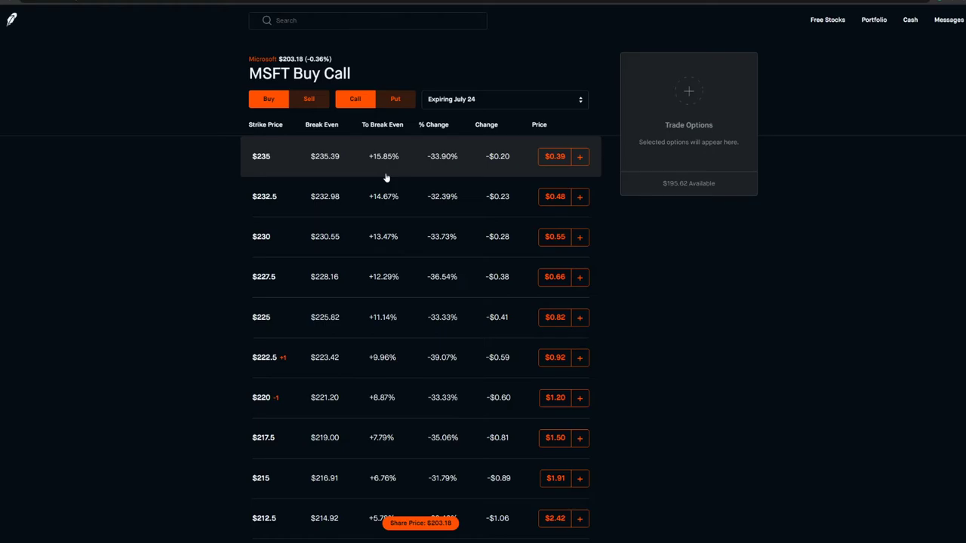
scroll(386, 177, "down", 6)
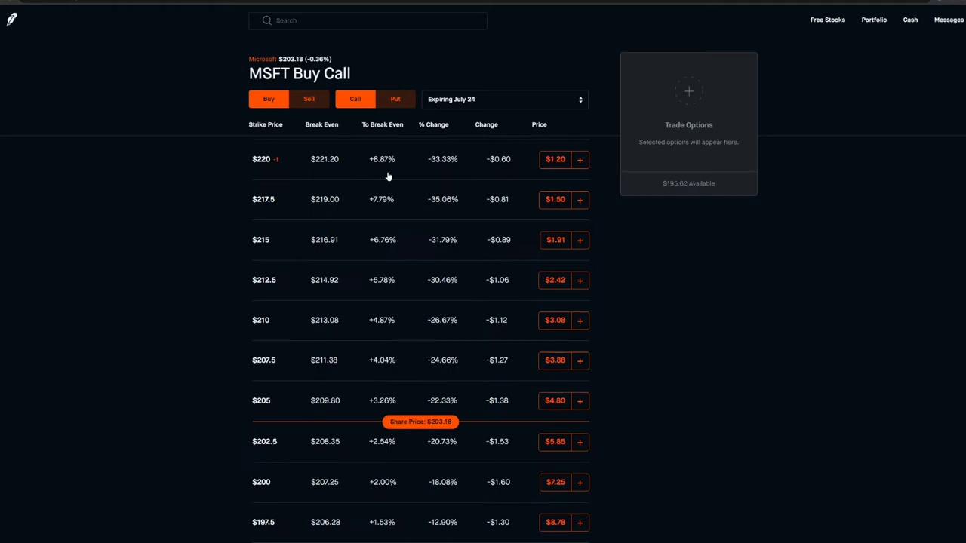
scroll(387, 176, "down", 15)
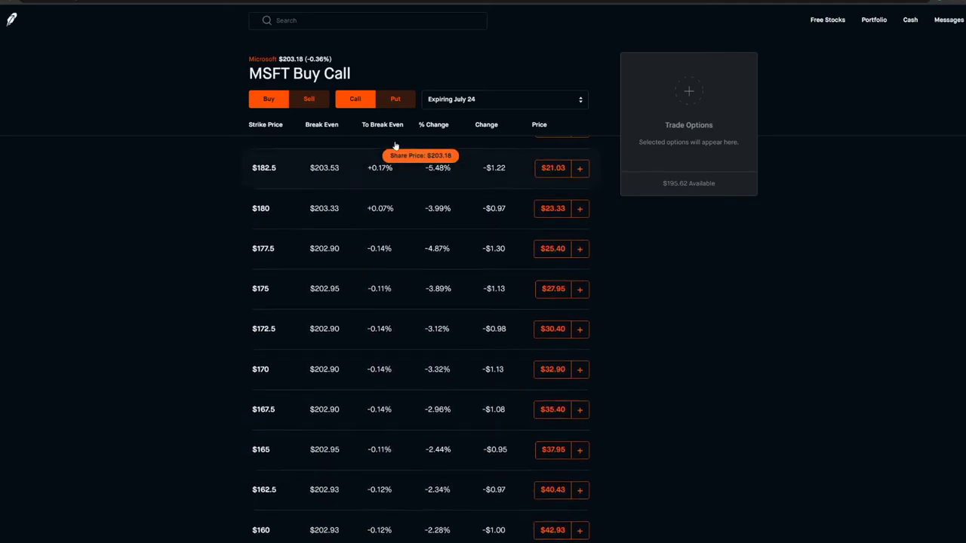
left_click(392, 103)
scroll(199, 197, "down", 4)
scroll(202, 196, "down", 15)
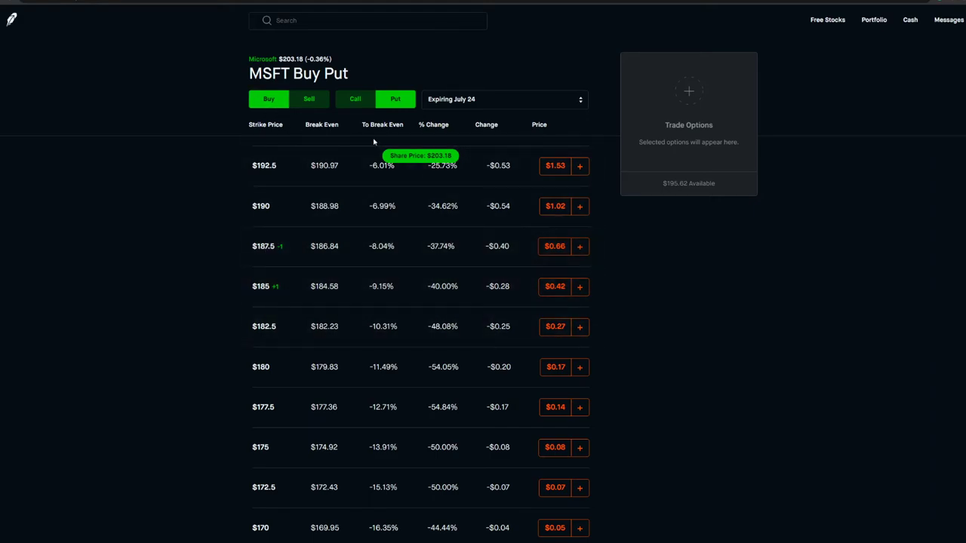
Step: Add closing legs for the held puts: buy the $187.5 put, sell the $185 put
left_click(580, 247)
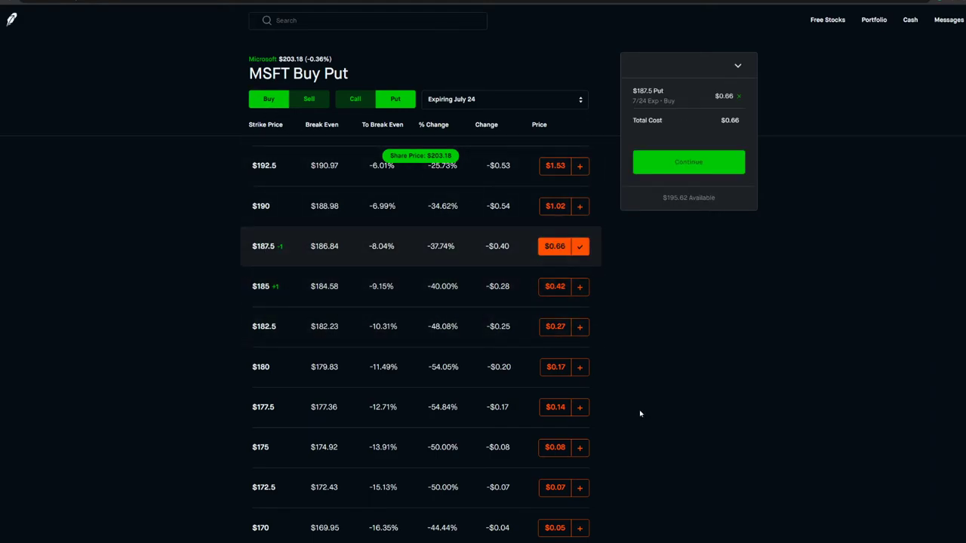
left_click(307, 100)
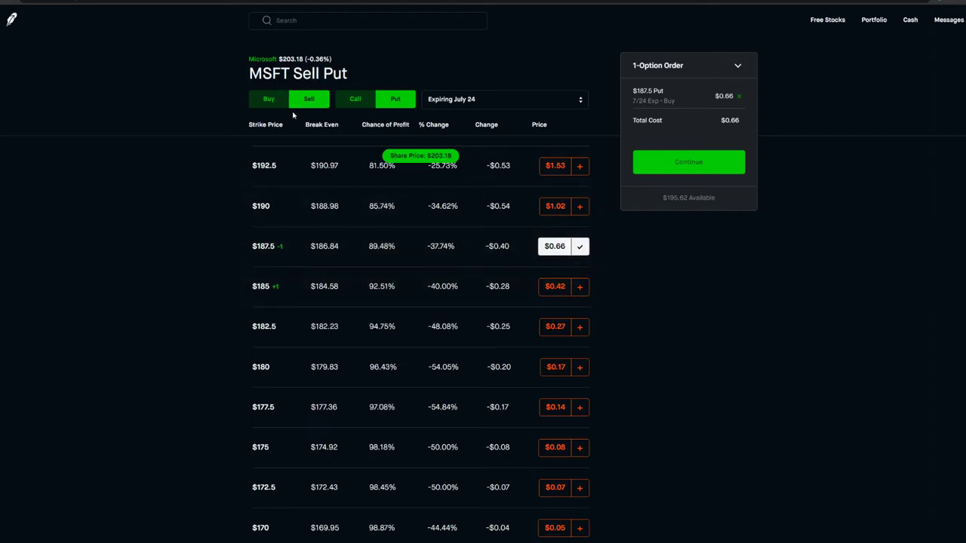
left_click(579, 286)
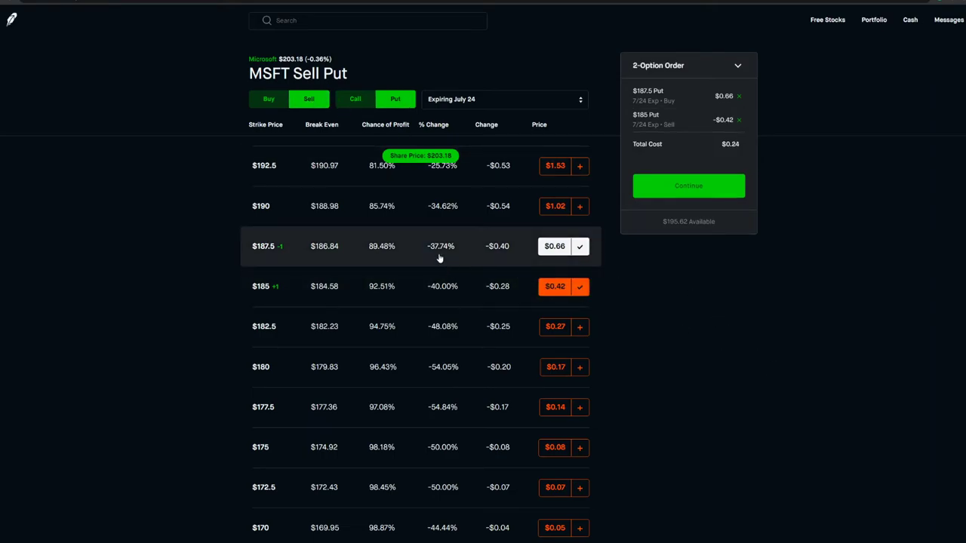
Step: Add a sold $220 put and a bought $217.5 put for the new credit spread
scroll(312, 215, "up", 5)
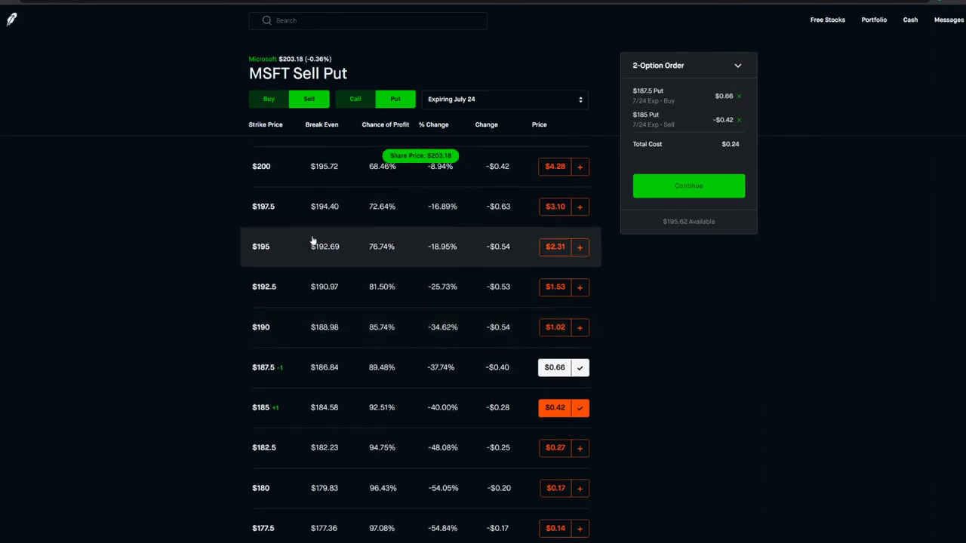
scroll(319, 249, "up", 3)
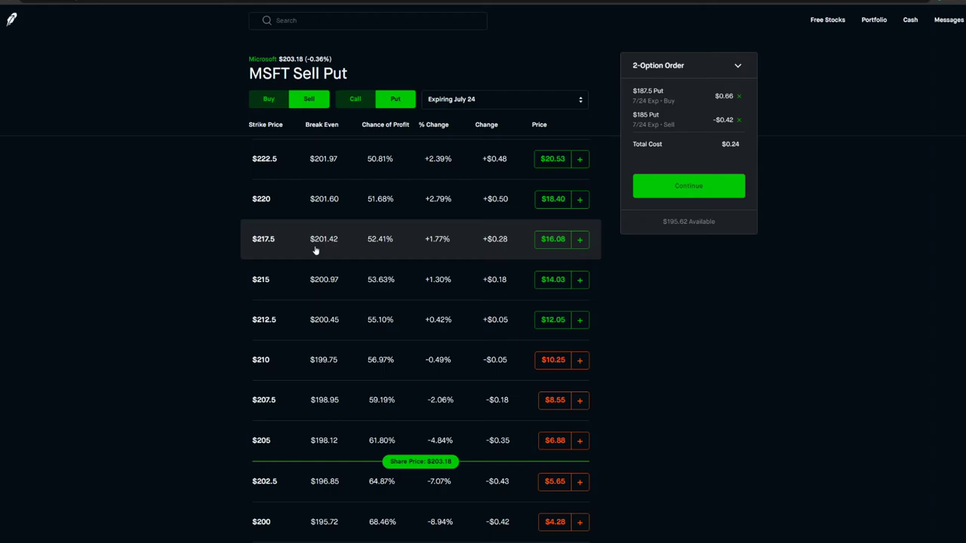
left_click(579, 208)
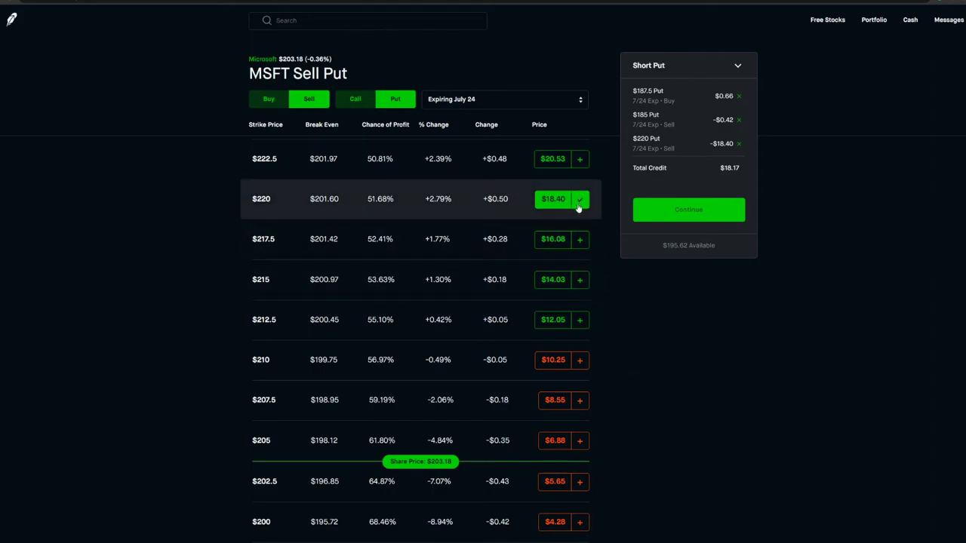
left_click(267, 103)
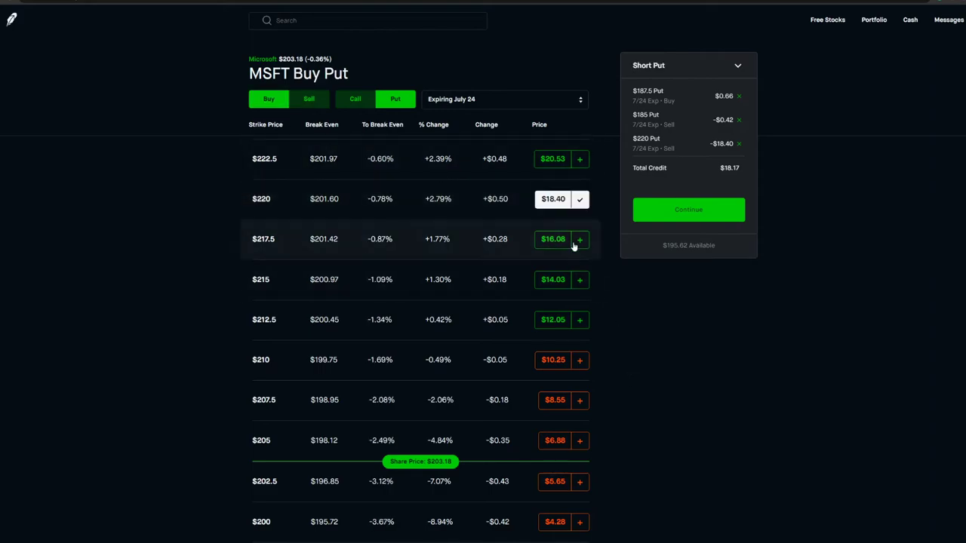
left_click(580, 240)
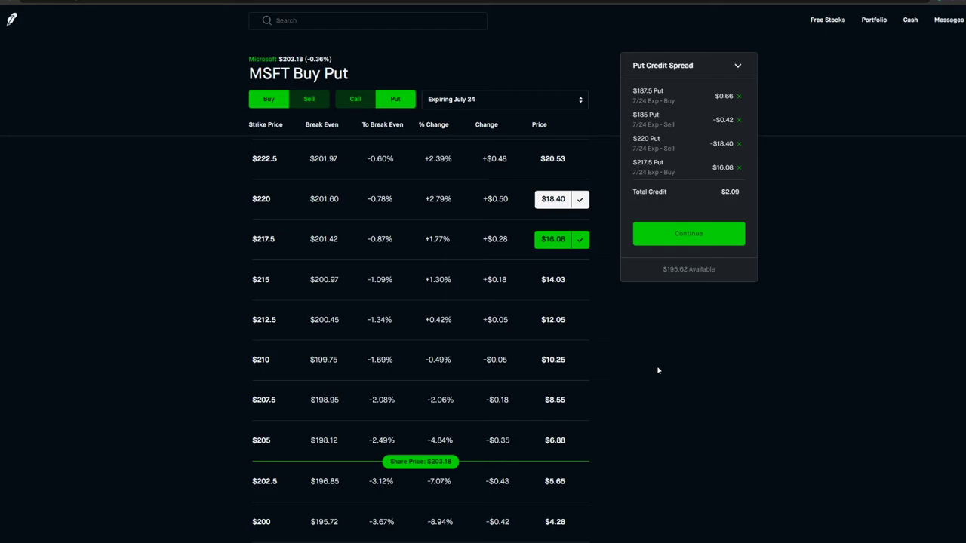
Step: Fill in the spread roll order with 1 contract at a 2.09 limit price and review it
left_click(660, 242)
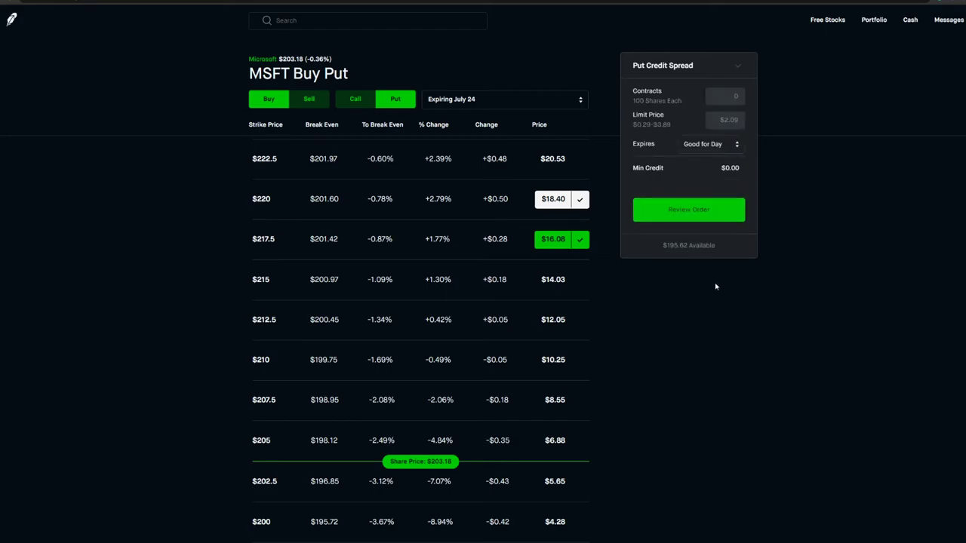
left_click(719, 95)
type("1")
left_click(730, 121)
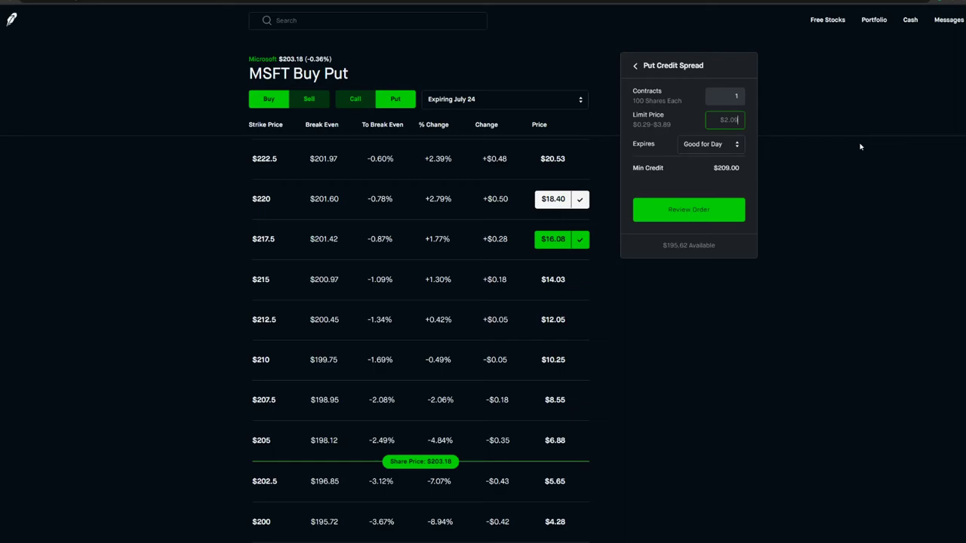
type("2.09")
left_click(722, 215)
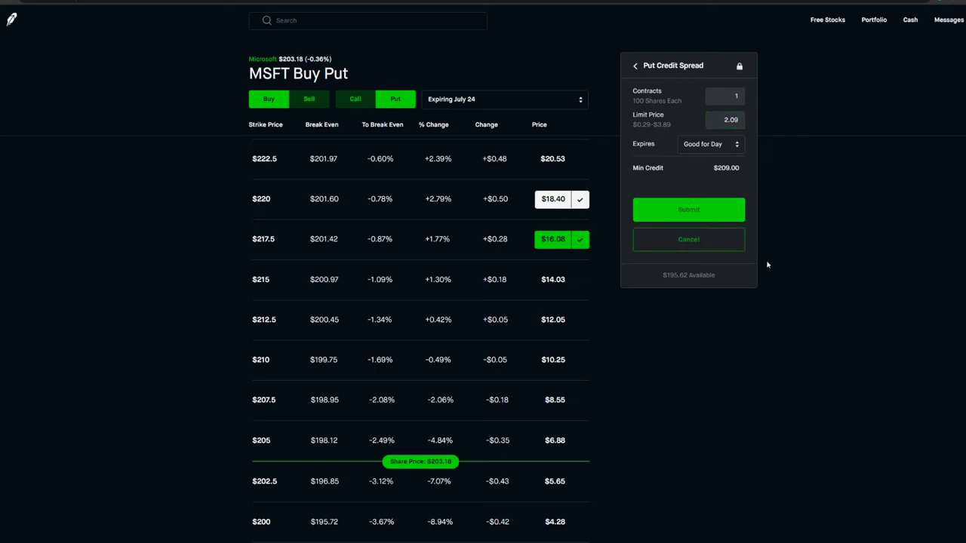
Step: Highlight the closing $187.5/$185 put legs and the new $220/$217.5 legs in the order summary
triple_click(640, 217)
left_click(640, 214)
left_click_drag(636, 208, 715, 215)
left_click(719, 232)
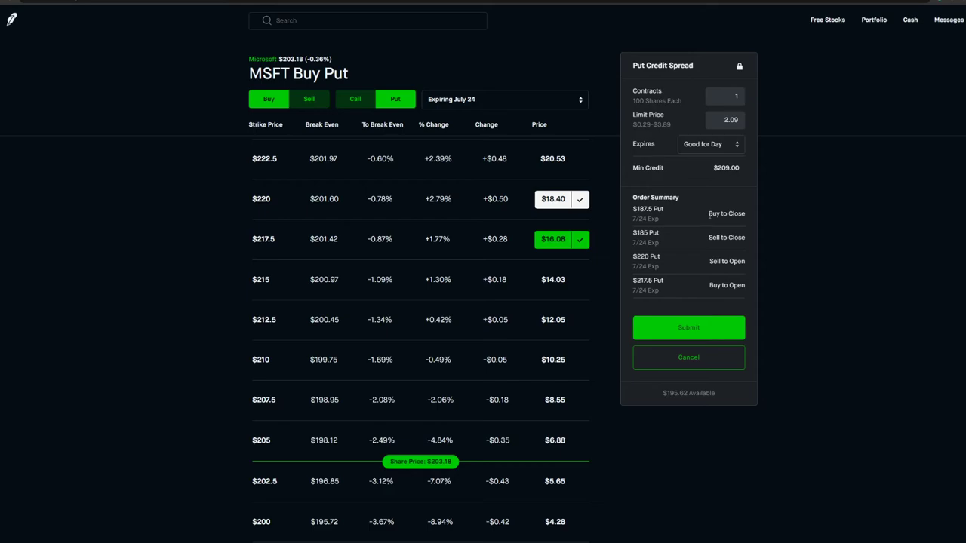
left_click_drag(636, 209, 745, 243)
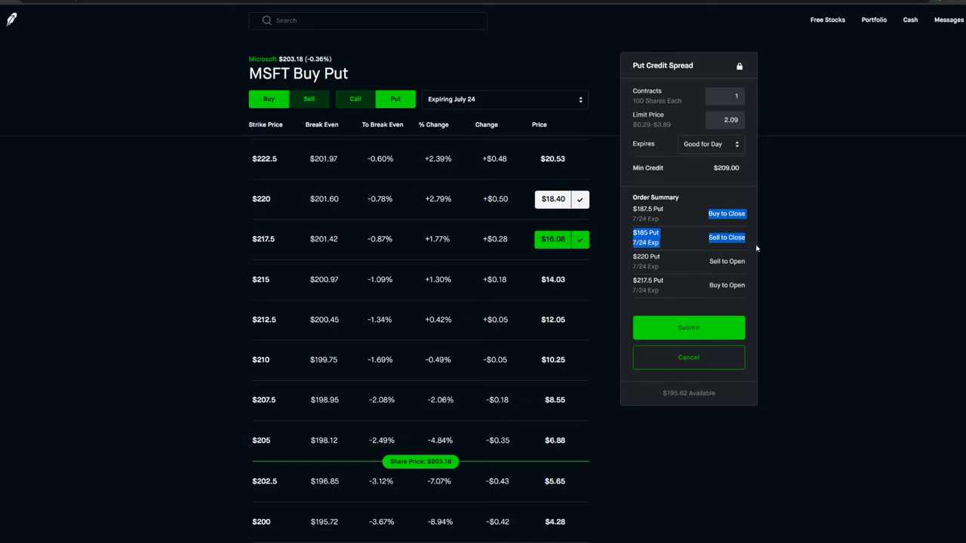
left_click_drag(683, 278, 747, 296)
left_click(687, 281)
left_click_drag(650, 214, 659, 219)
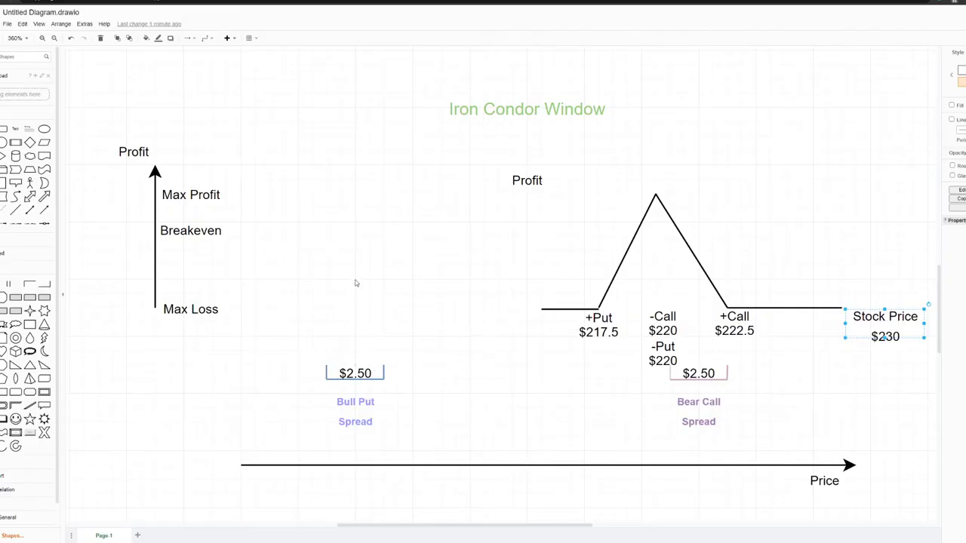
mouse_move(354, 186)
left_mouse_down()
mouse_move(473, 309)
mouse_move(481, 360)
left_mouse_up()
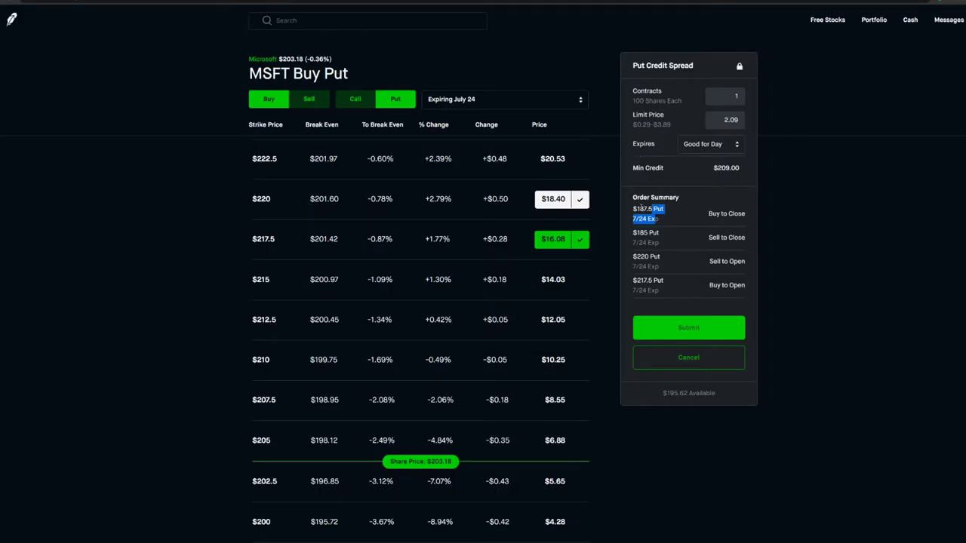
mouse_move(639, 208)
left_mouse_down()
mouse_move(661, 238)
mouse_move(634, 208)
left_mouse_up()
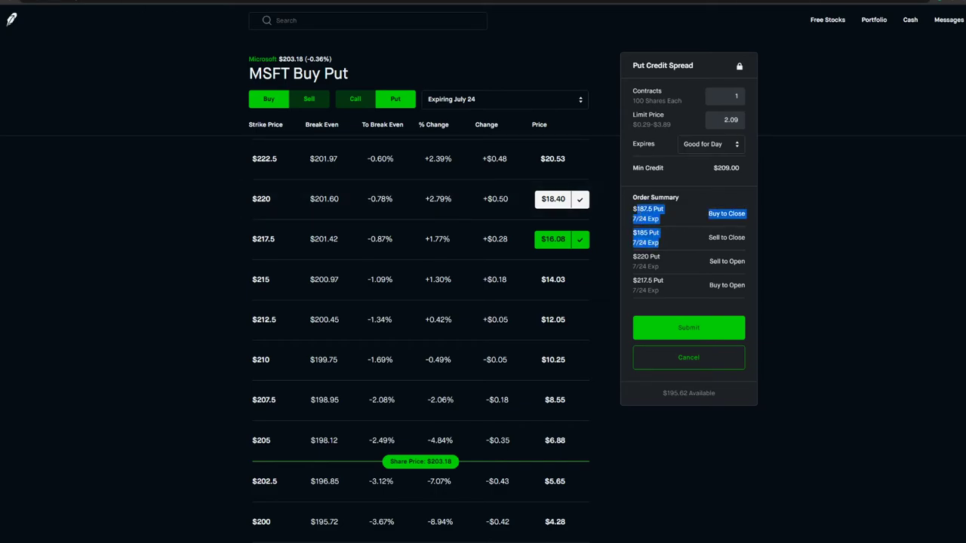
Step: Highlight the two new put legs being opened in the order summary
left_click_drag(649, 268, 666, 290)
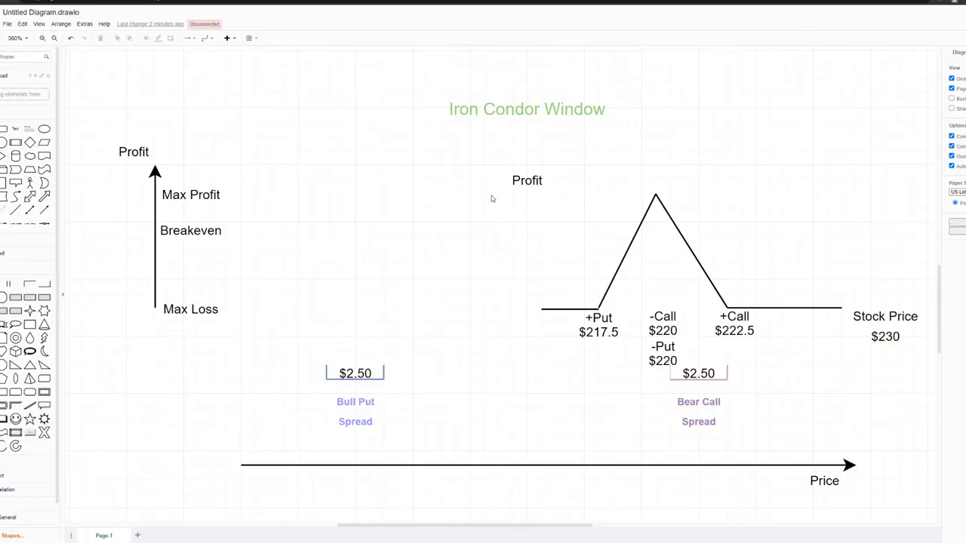